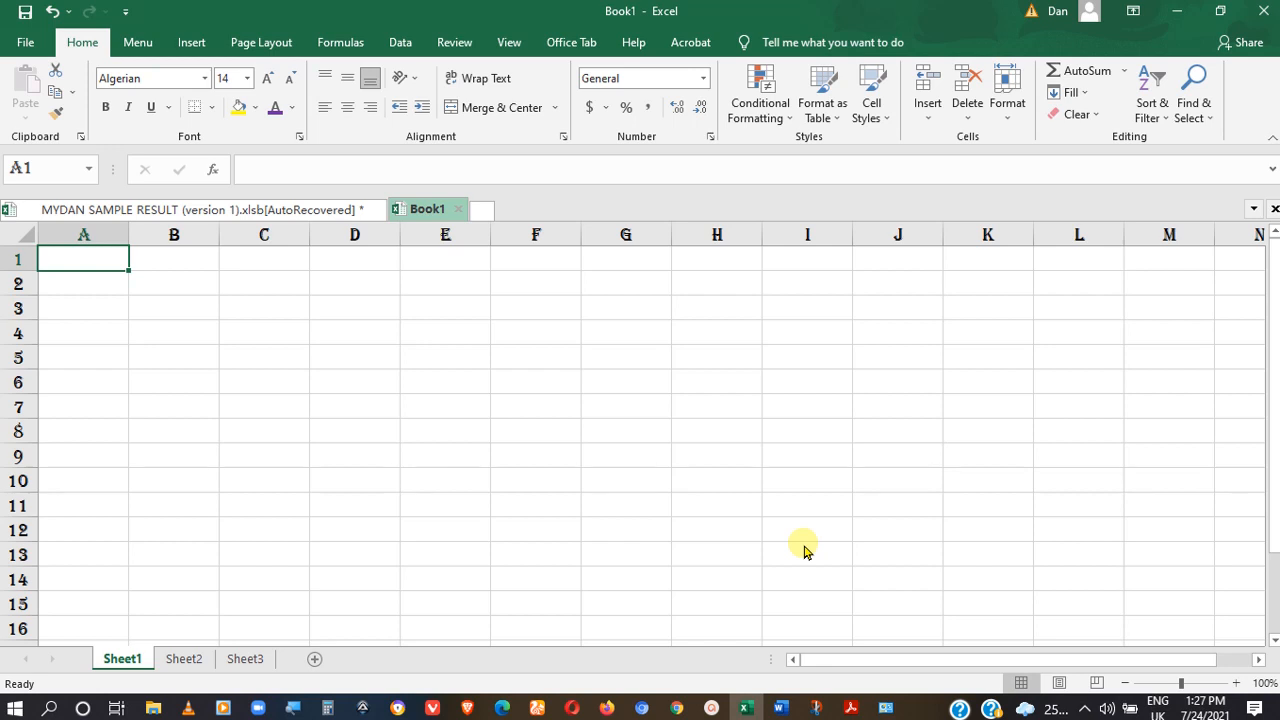
Step: Enter the text LAPTOP $232 in cell A1
type("LAPTOP")
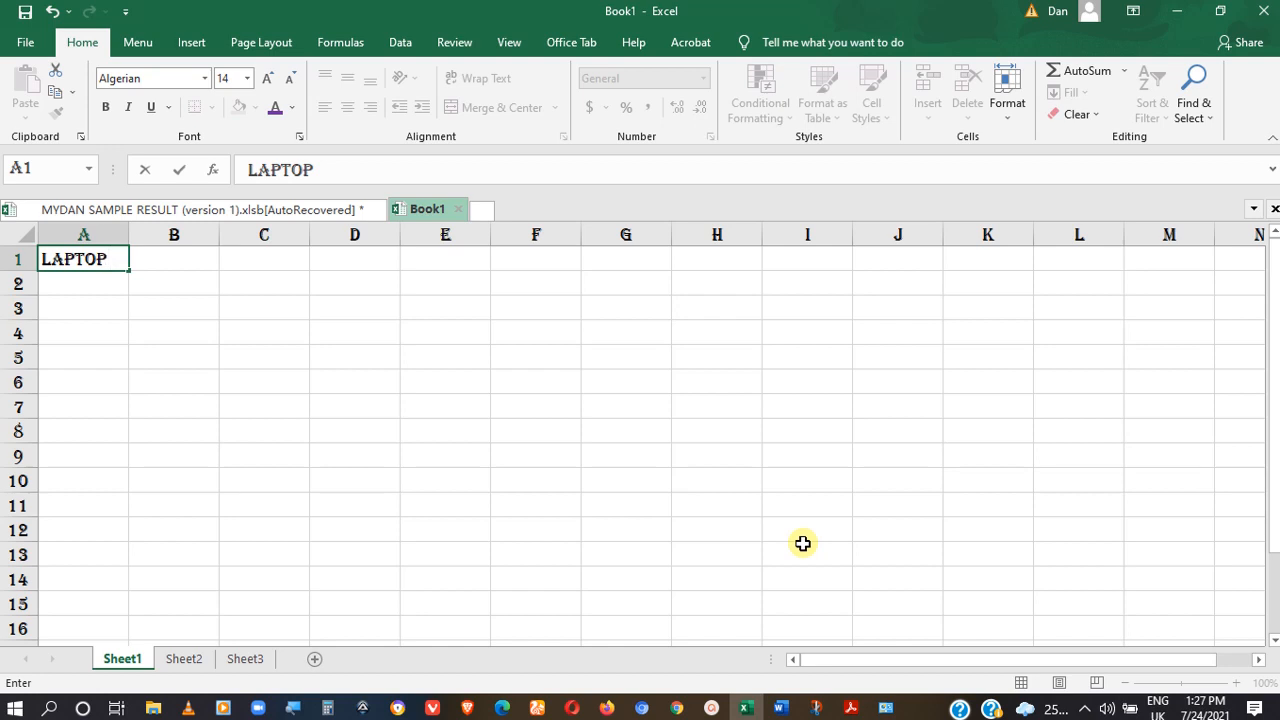
type(" $232")
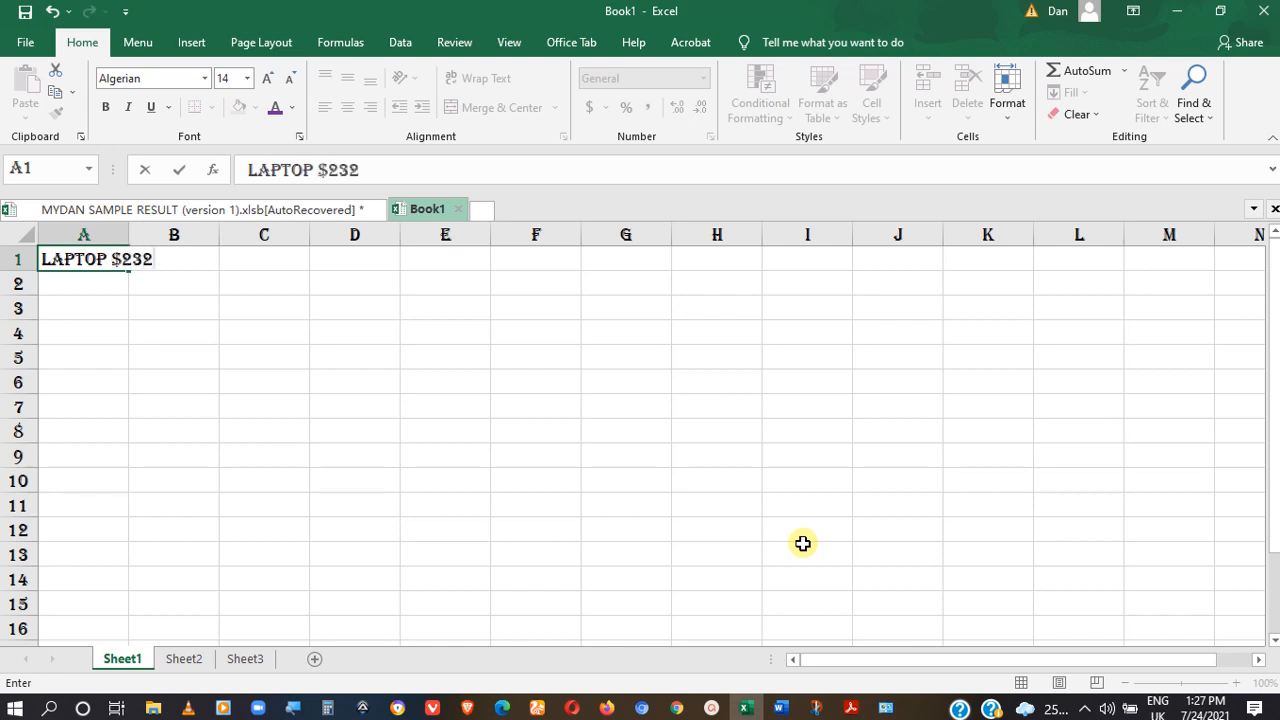
key("Return")
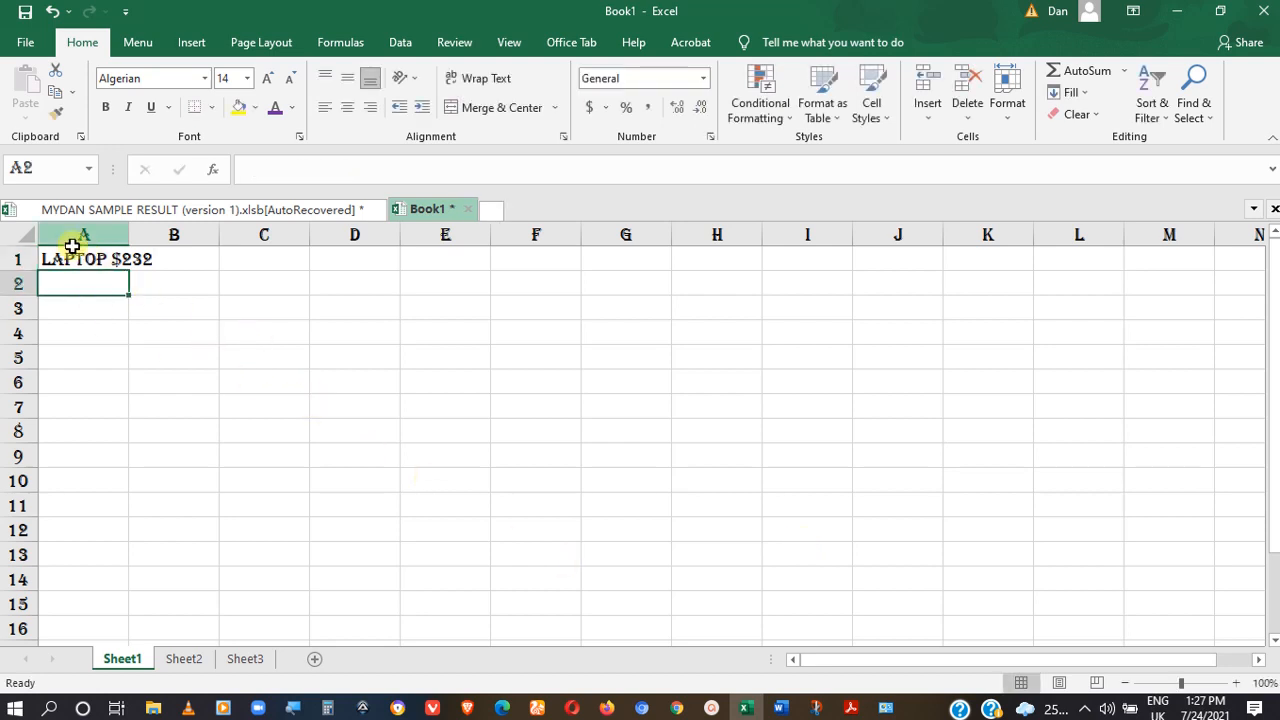
Step: Set the font size of cells A1 and B1 to 72
left_click_drag(55, 259, 150, 259)
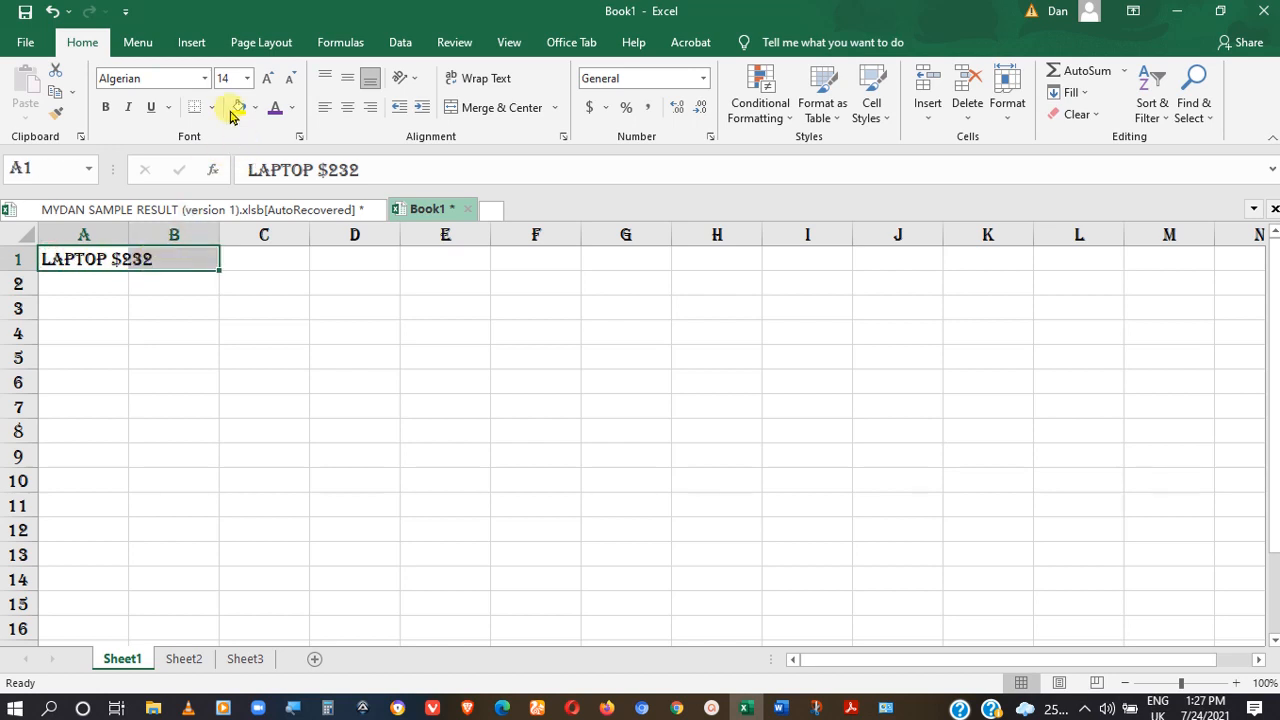
left_click(247, 78)
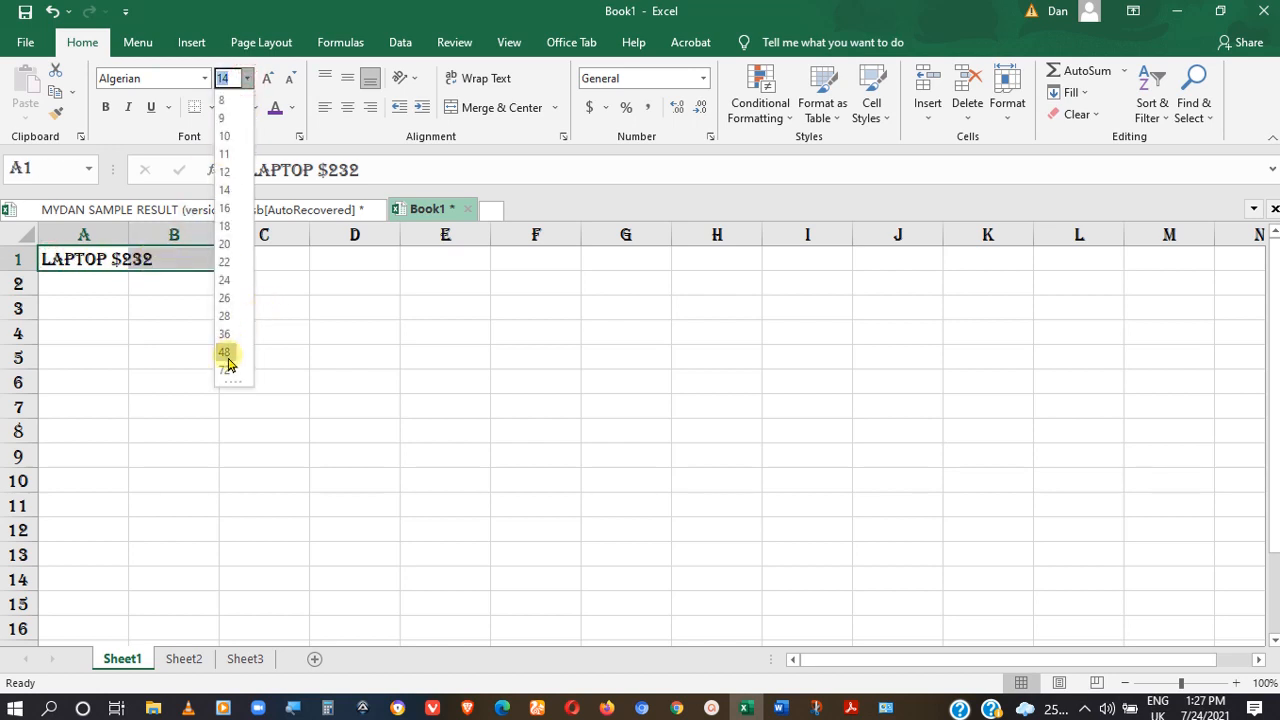
left_click(229, 360)
left_click(276, 352)
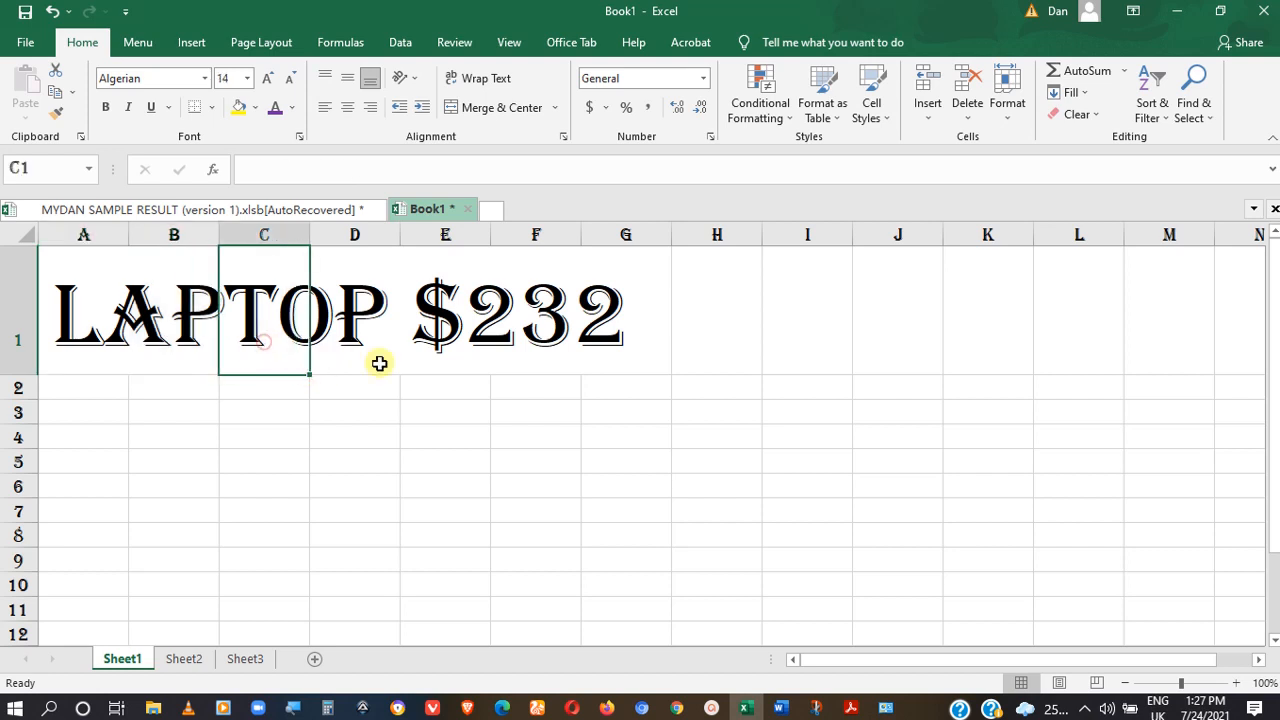
left_click(108, 302)
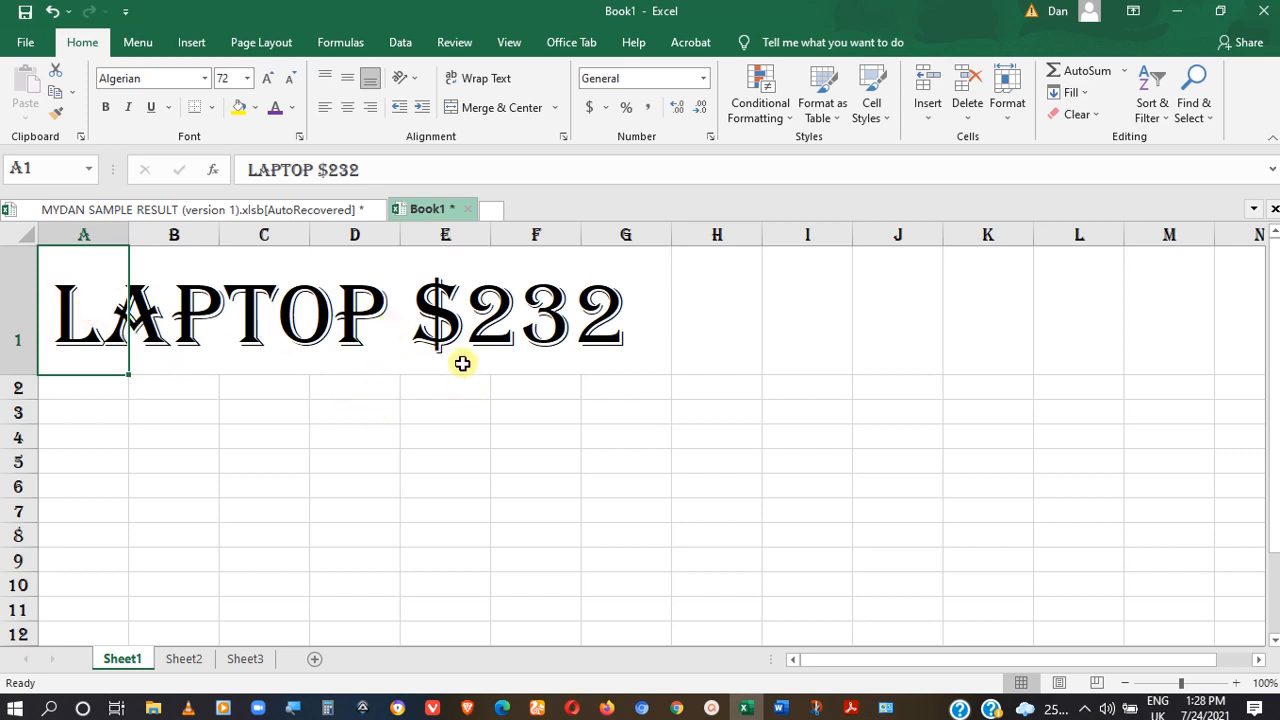
left_click(423, 289)
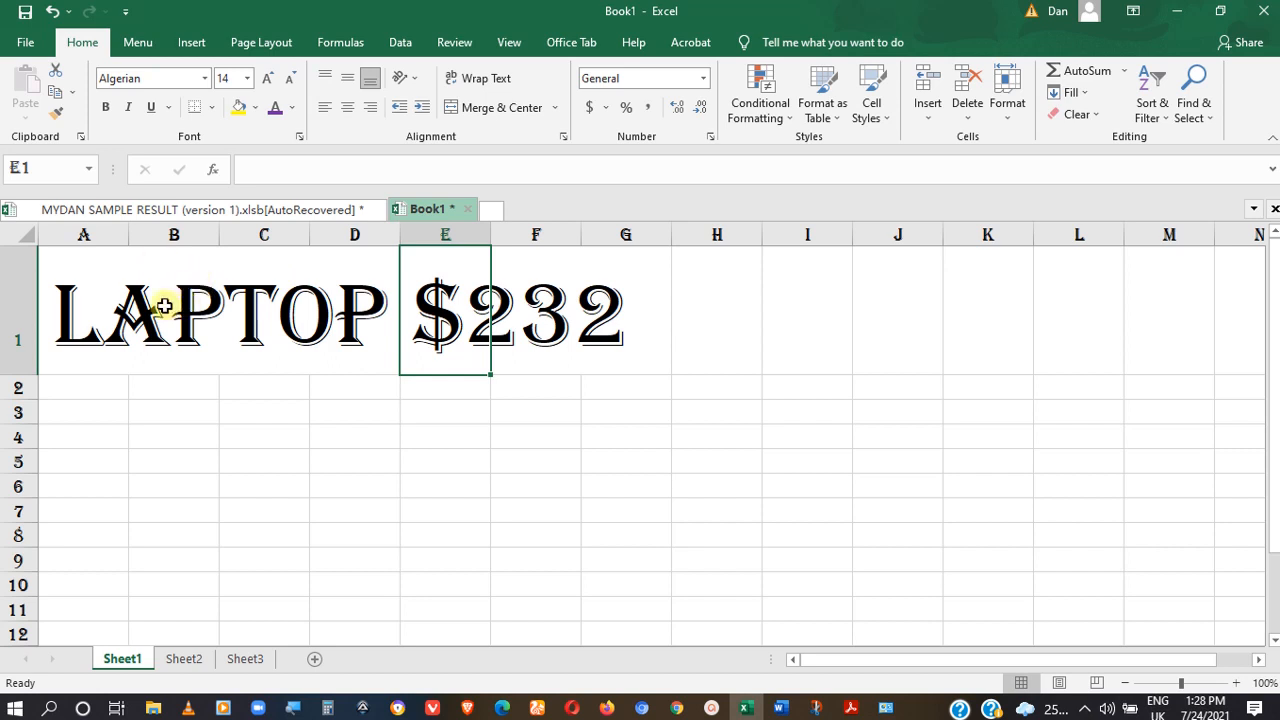
Step: Move the price $232 out of cell A1 into cell B1, leaving only LAPTOP in A1
left_click(105, 315)
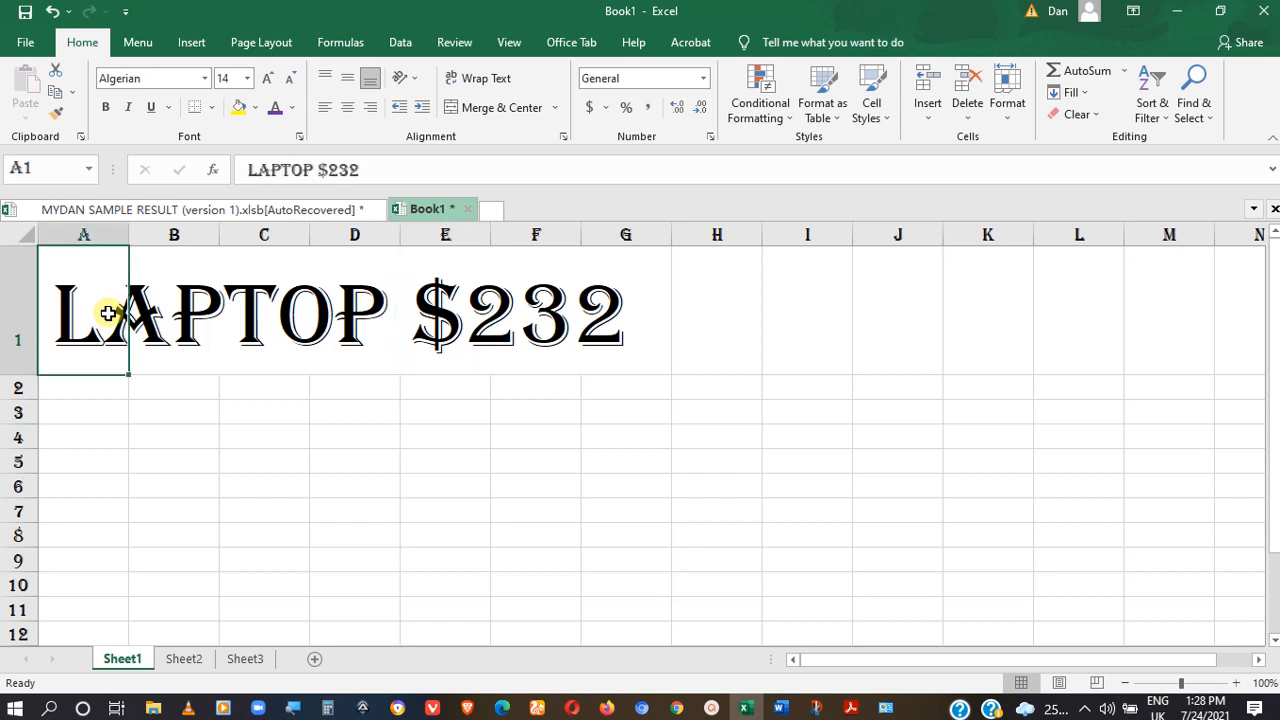
left_click_drag(322, 172, 360, 171)
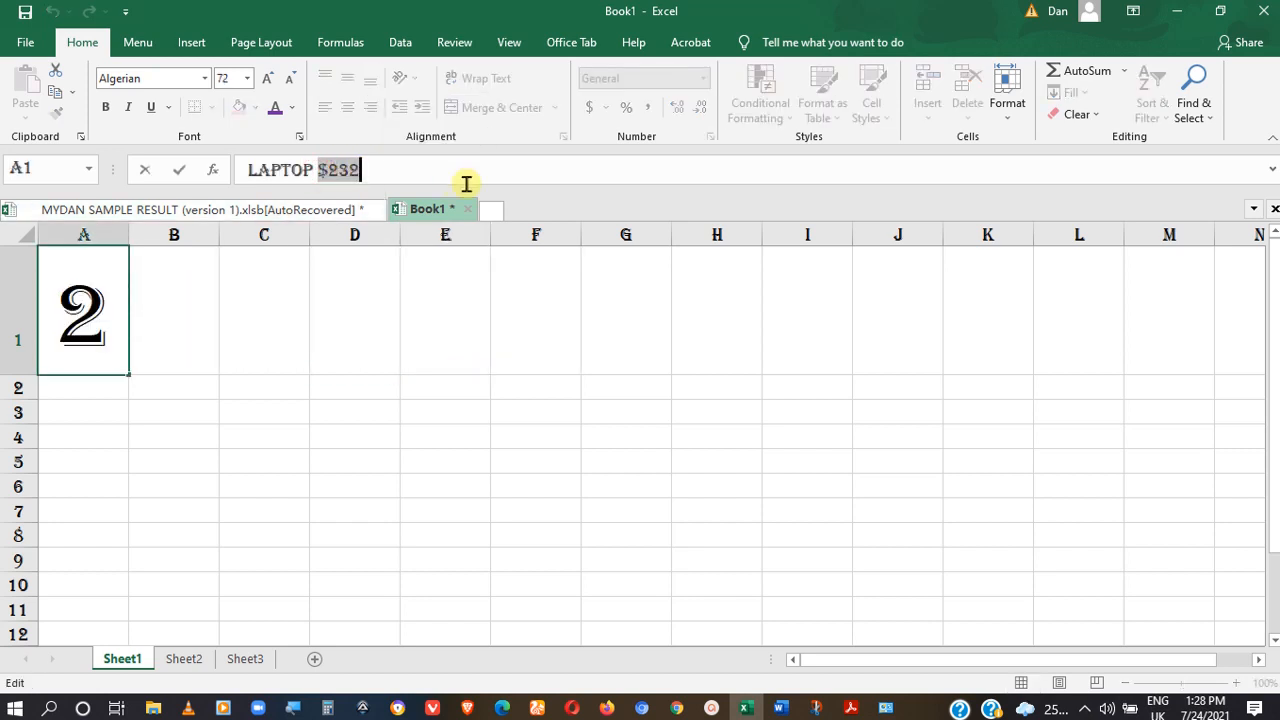
key("BackSpace")
left_click(172, 276)
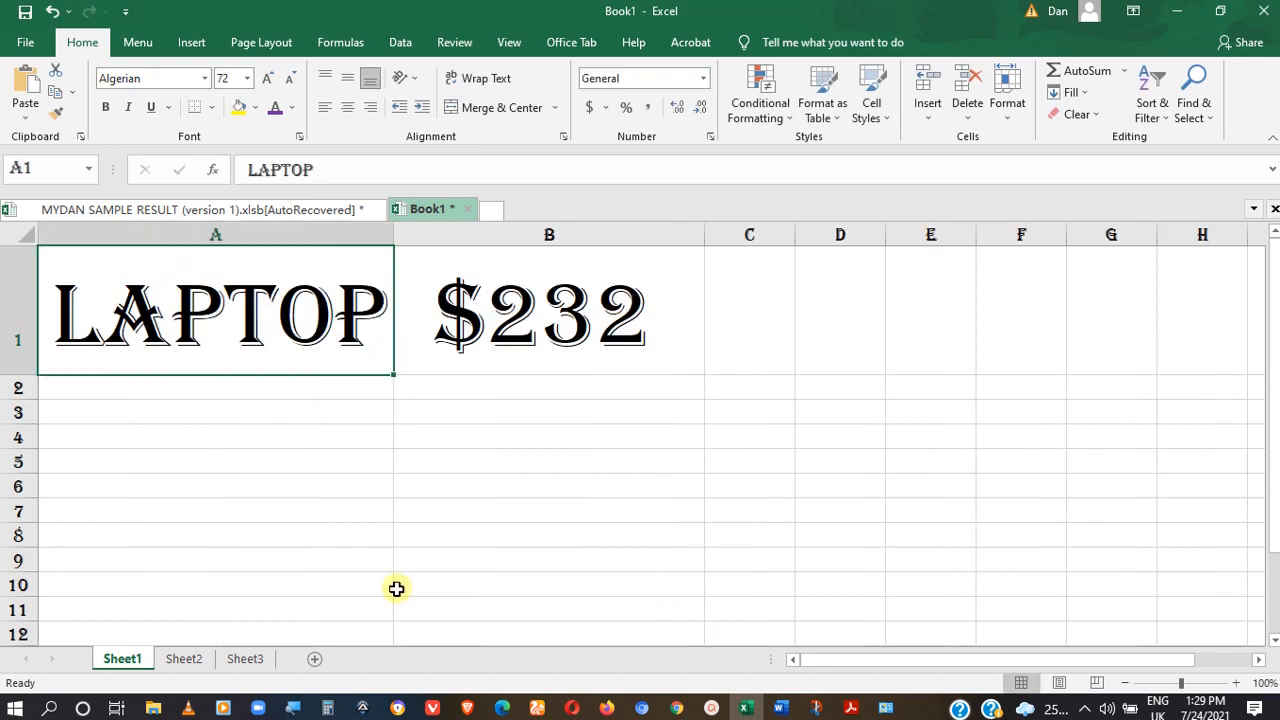
left_click(527, 308)
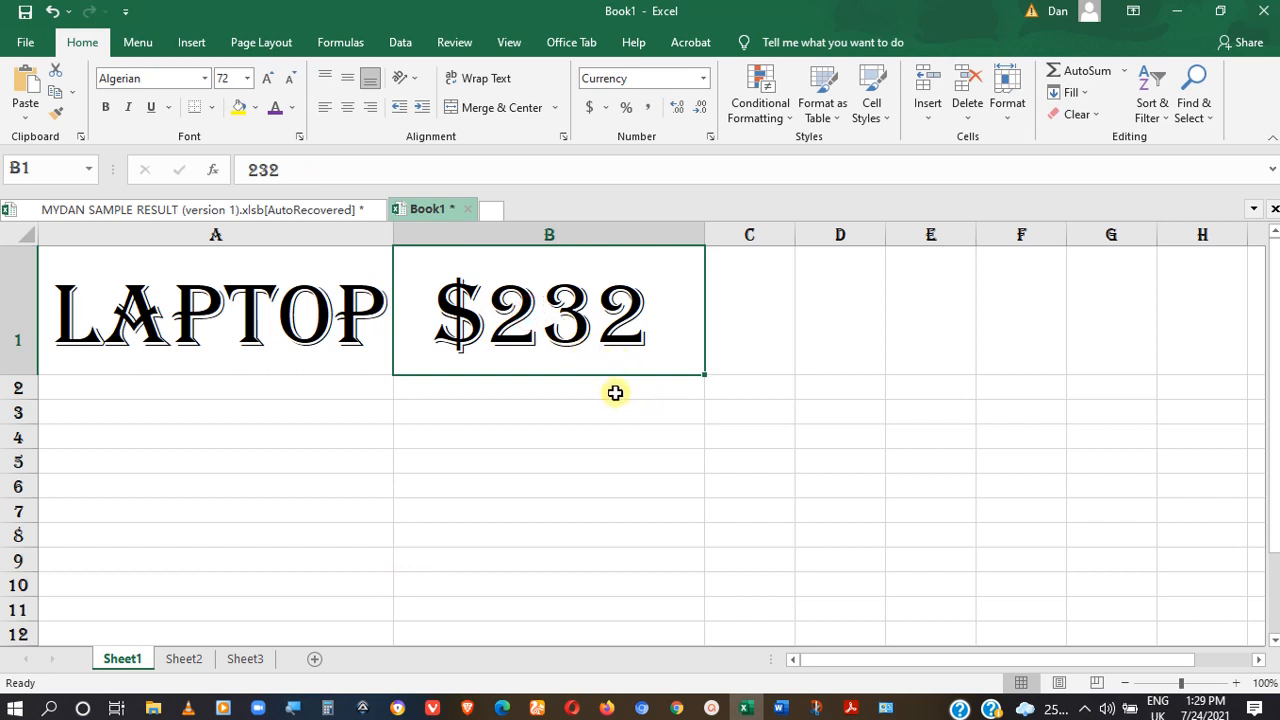
double_click(516, 320)
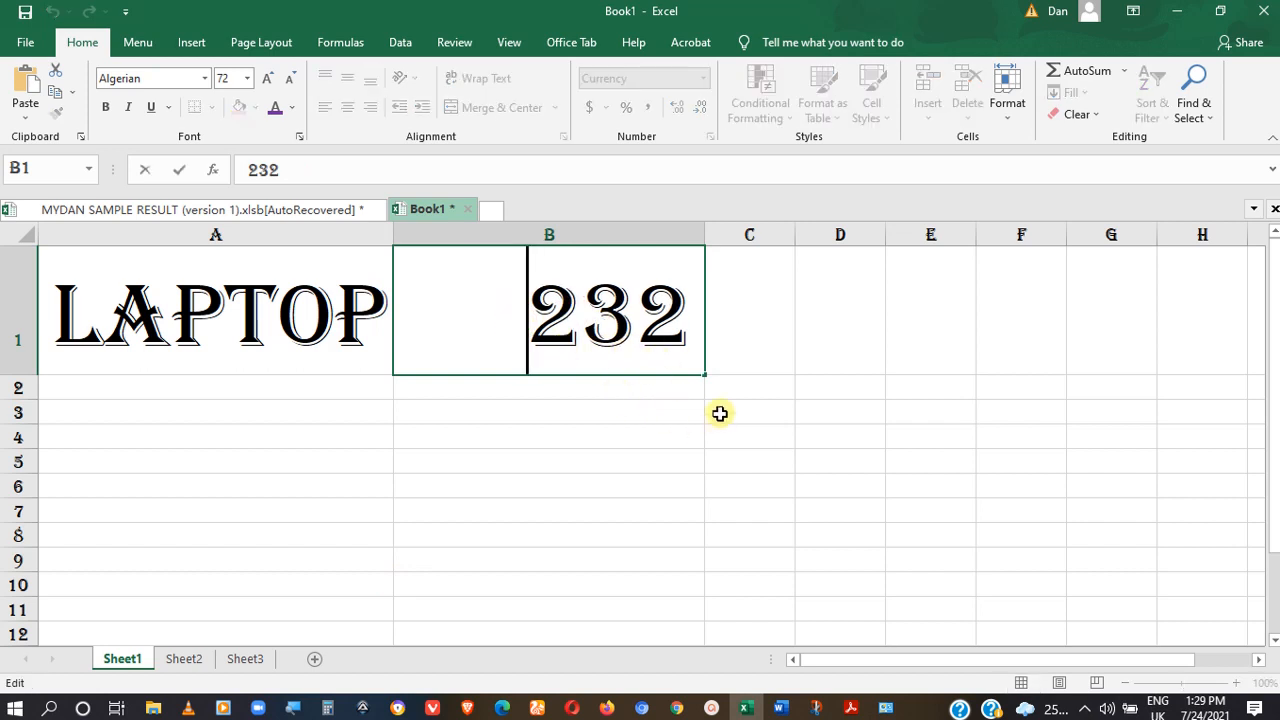
double_click(172, 317)
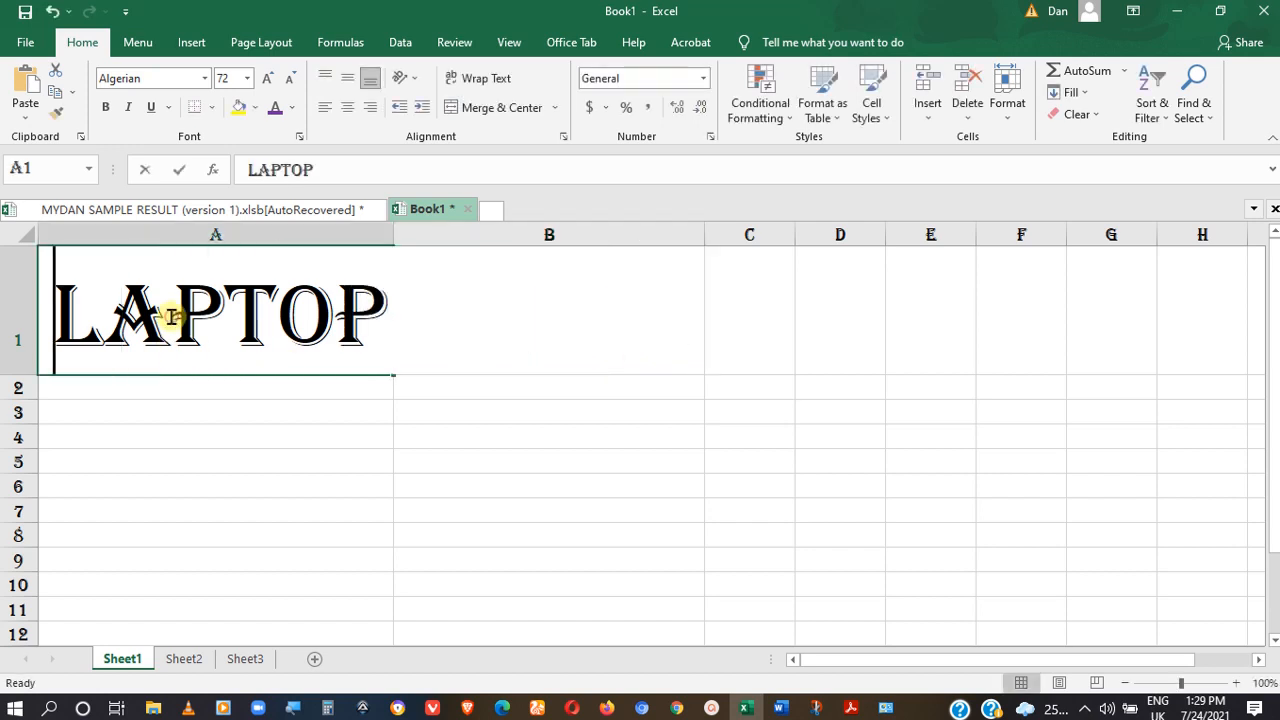
left_click(213, 511)
Step: Set the font size of LAPTOP in cell A1 to 22
left_click(206, 302)
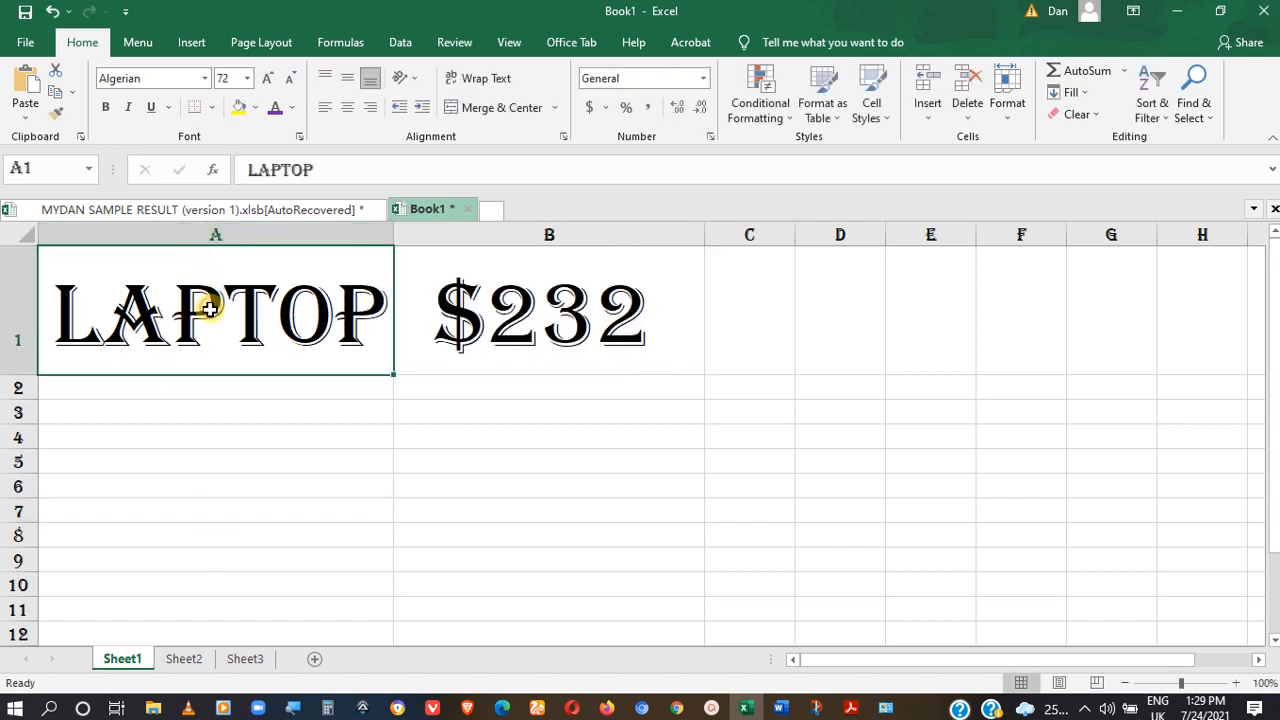
left_click(210, 309)
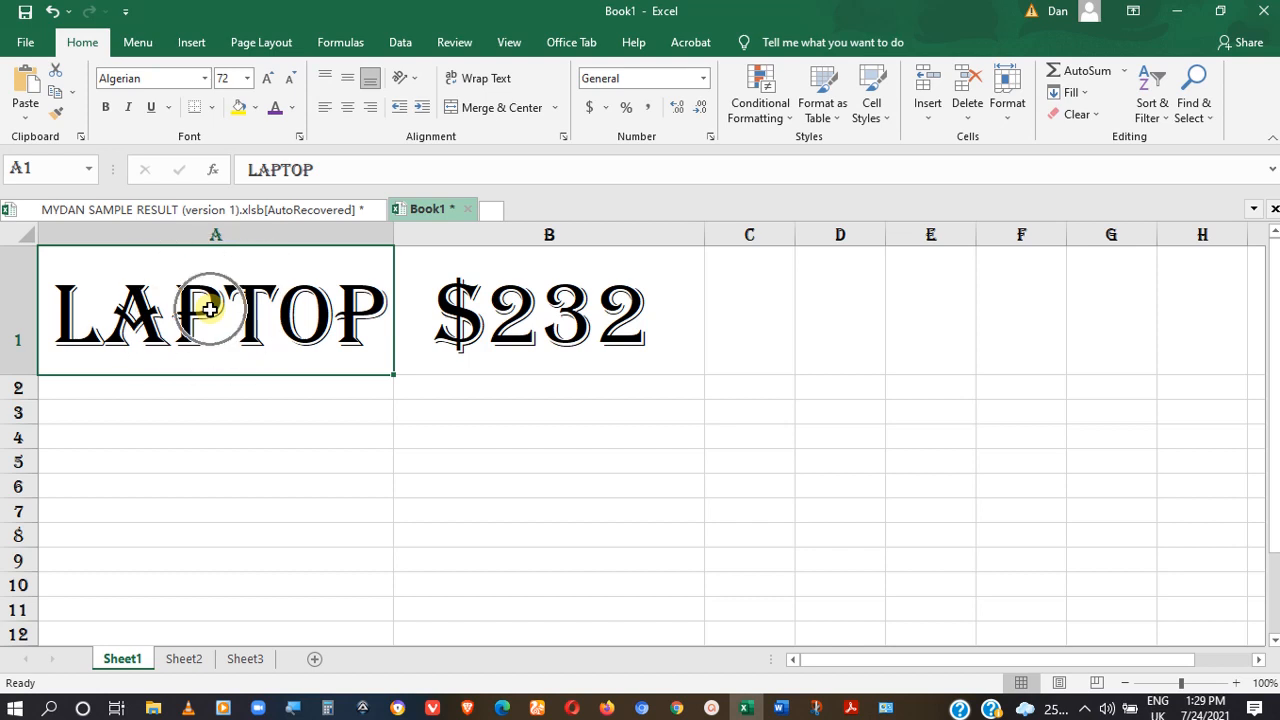
left_click(247, 78)
left_click(234, 254)
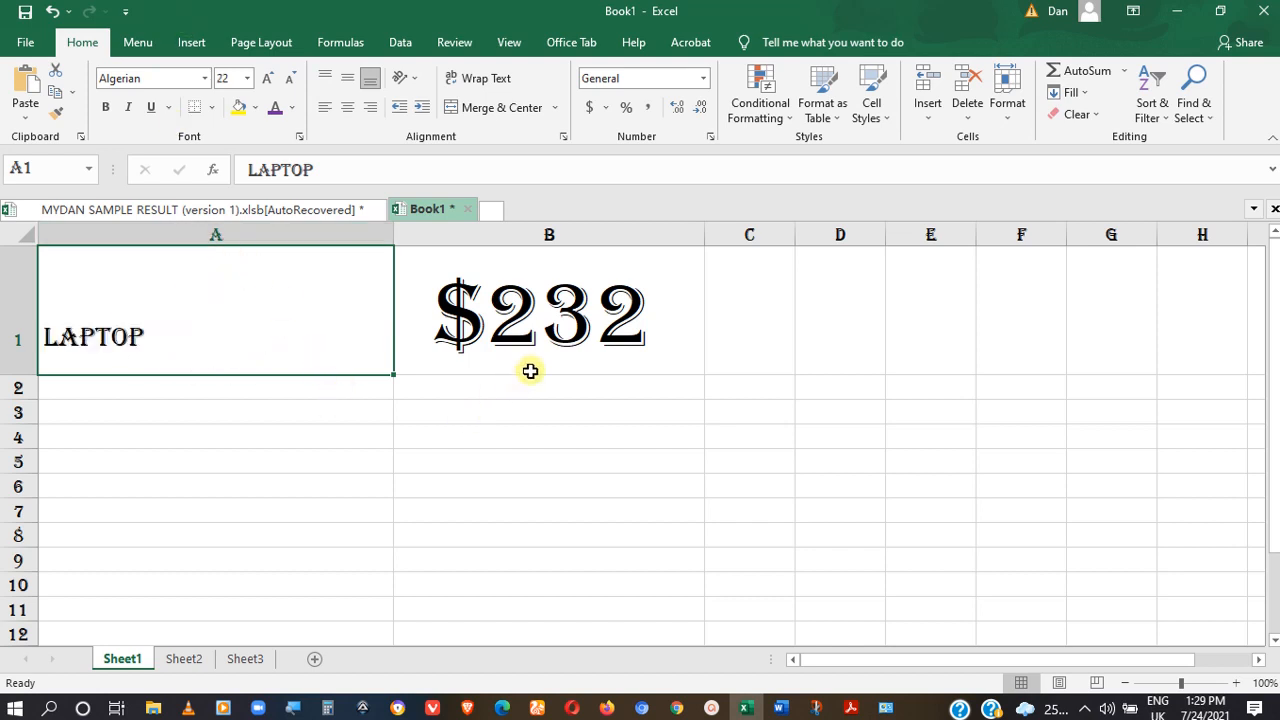
Step: Add a dollar sign before 232 in cell B1, and append 3243 to the text in cell A1
left_click(512, 325)
double_click(517, 323)
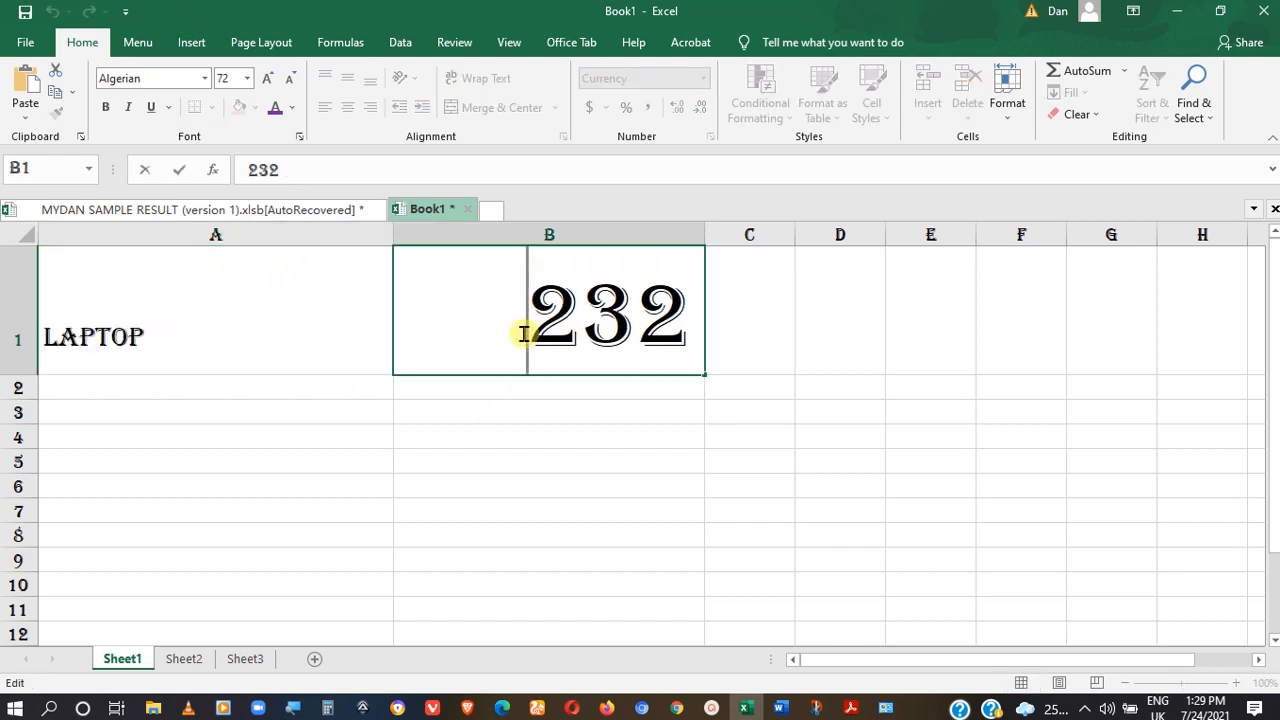
type("$")
left_click(787, 449)
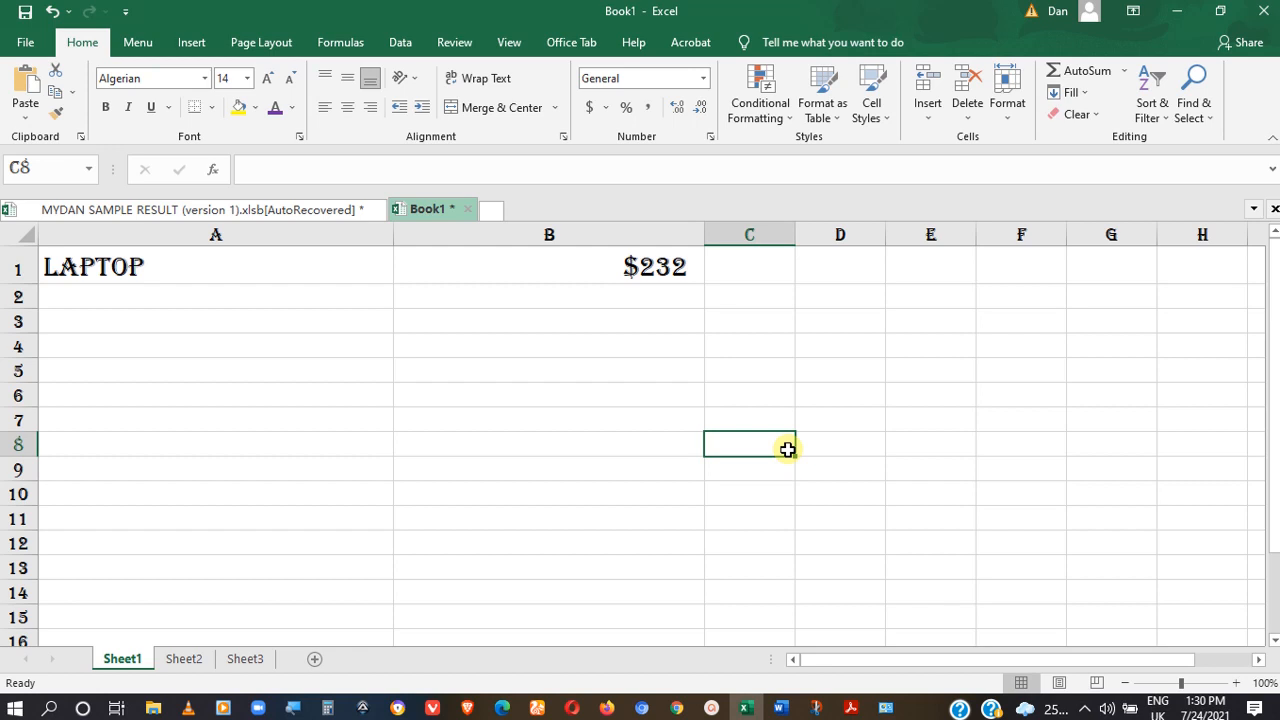
left_click(435, 290)
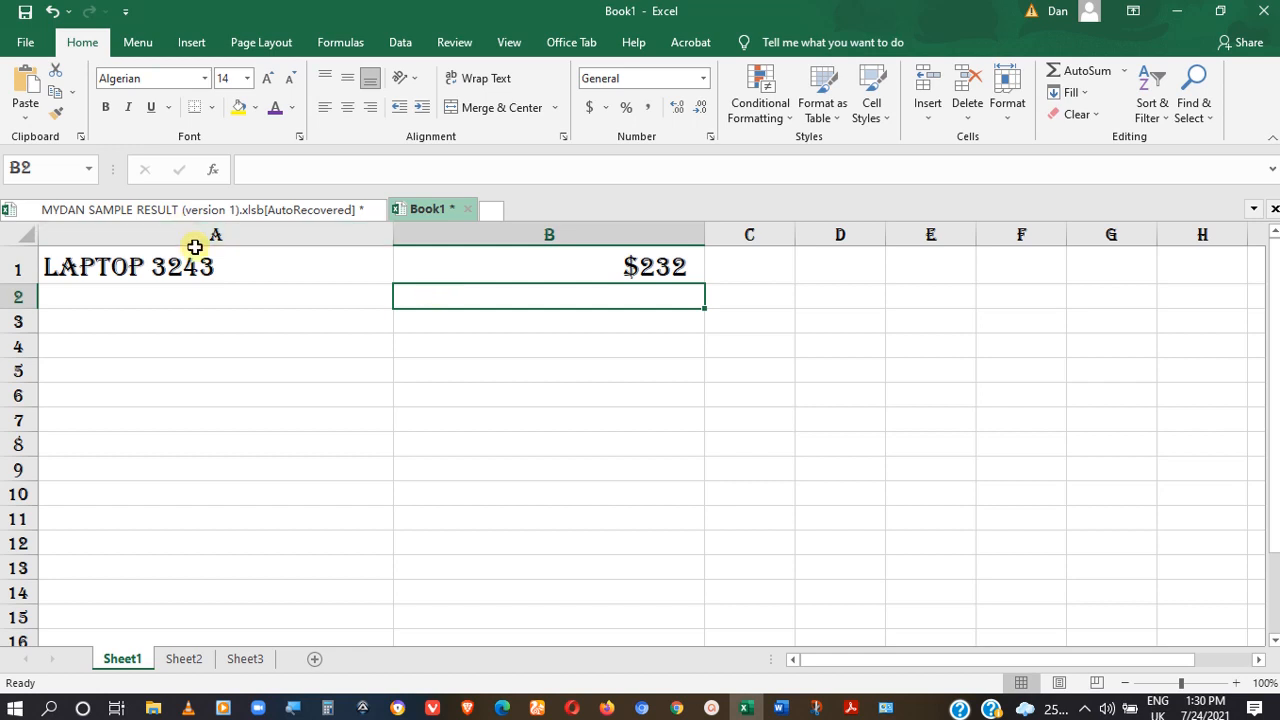
Step: Switch to the MYDAN SAMPLE RESULT workbook and go to the end of the product list on Sheet9
left_click(181, 216)
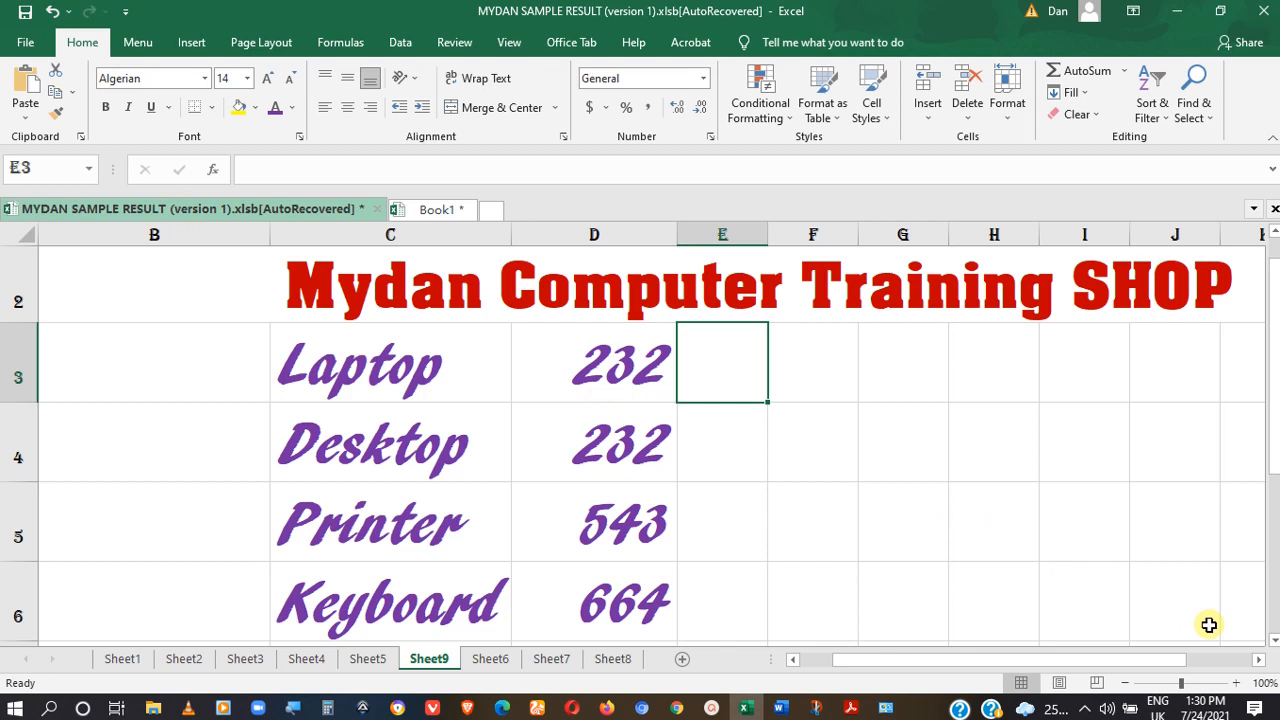
left_click_drag(1274, 440, 1277, 450)
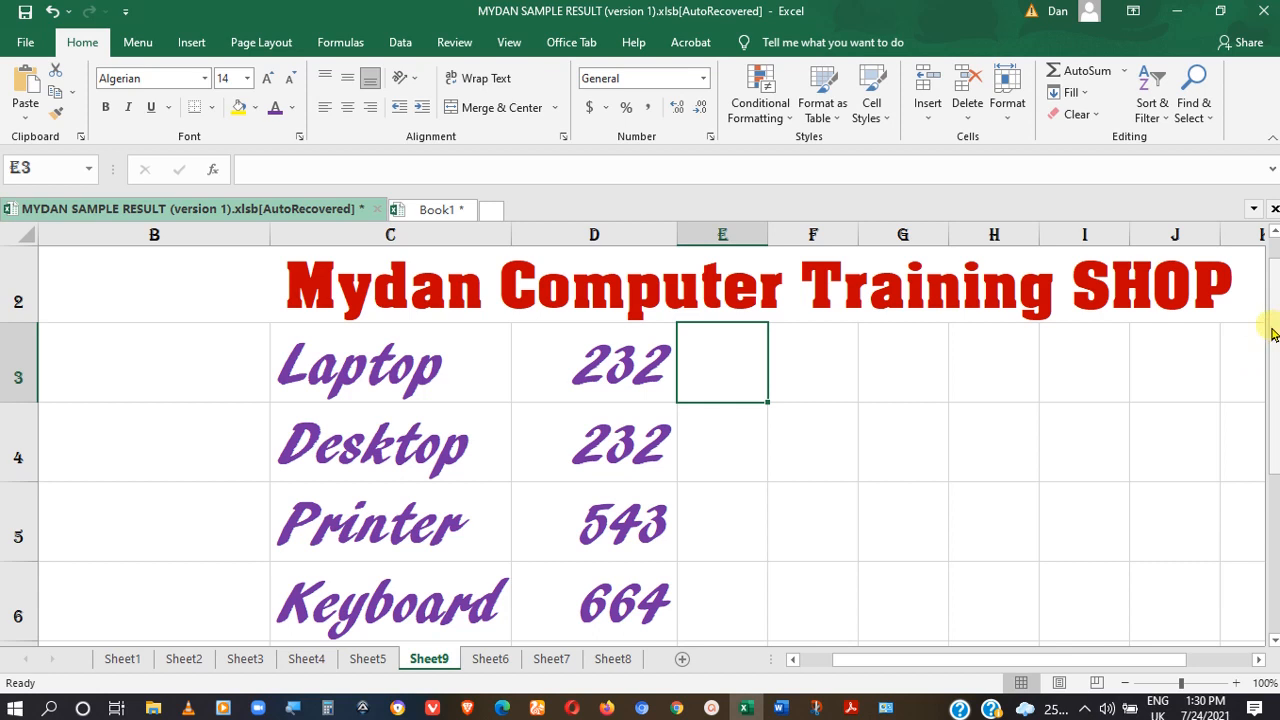
left_click_drag(1277, 332, 1277, 464)
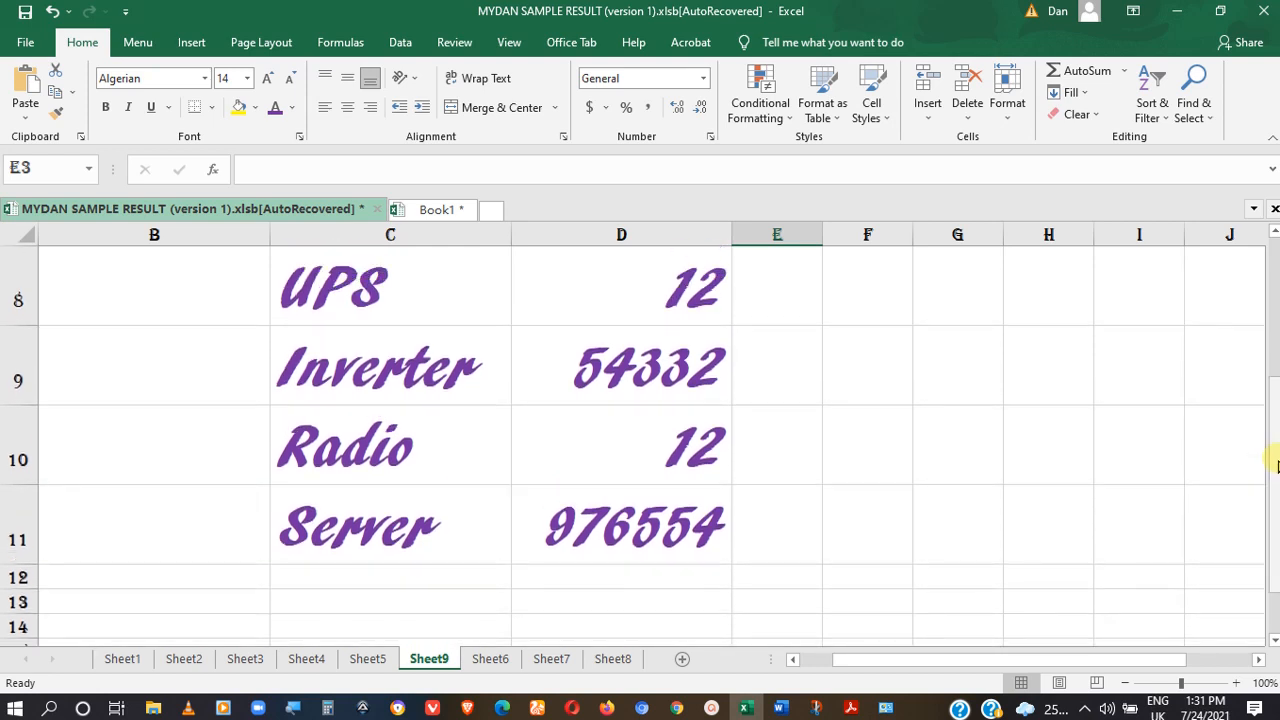
Step: Enter INVERTER in cell C12, directly below Server in the product list
left_click(334, 576)
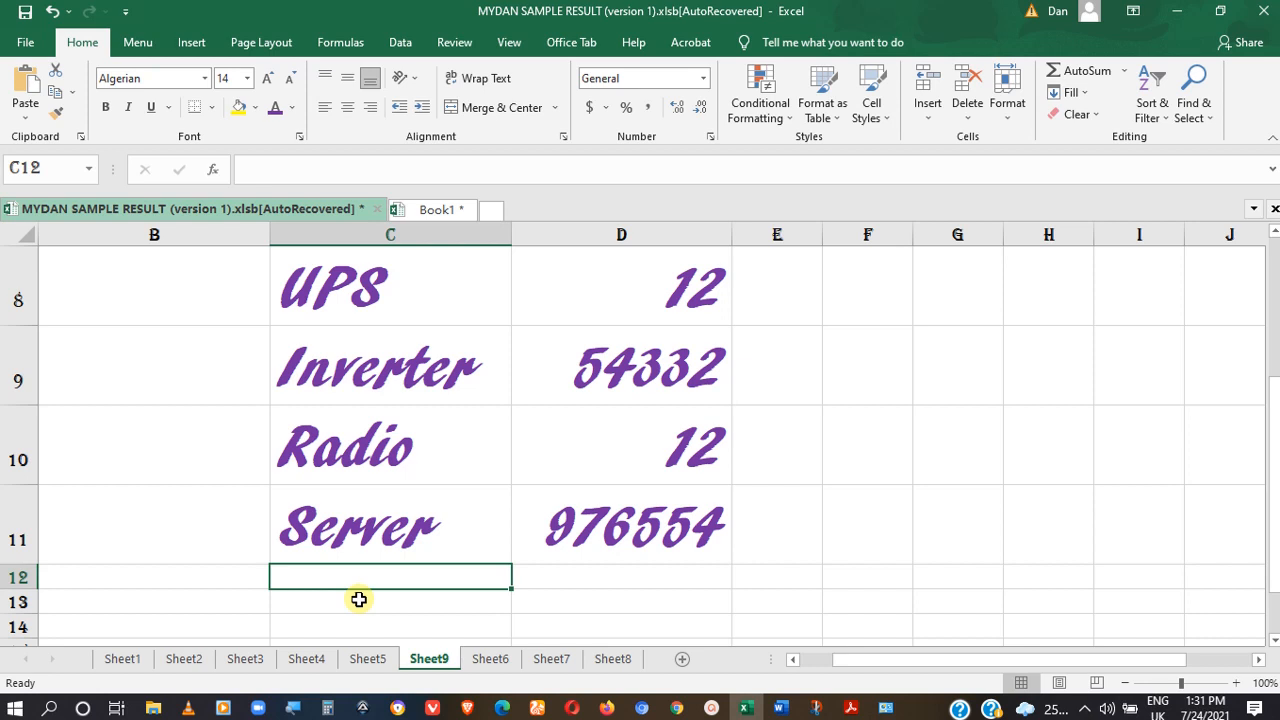
type("INVERTER")
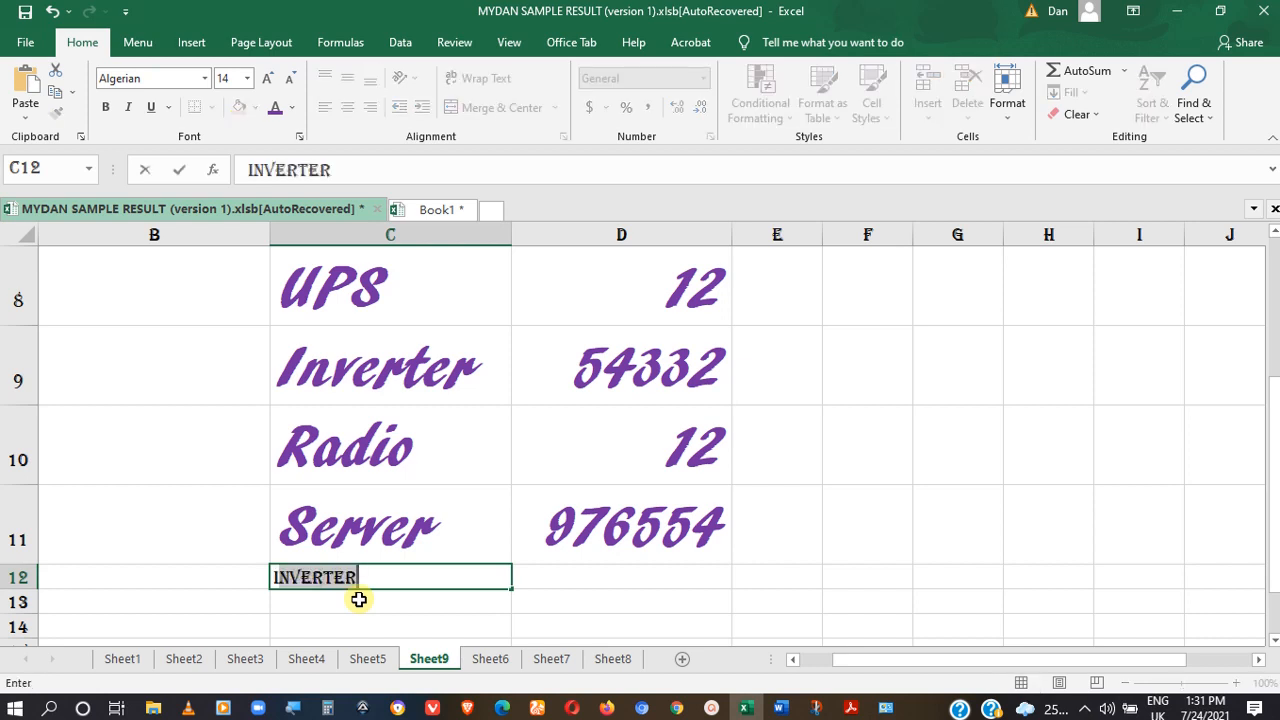
mouse_move(831, 704)
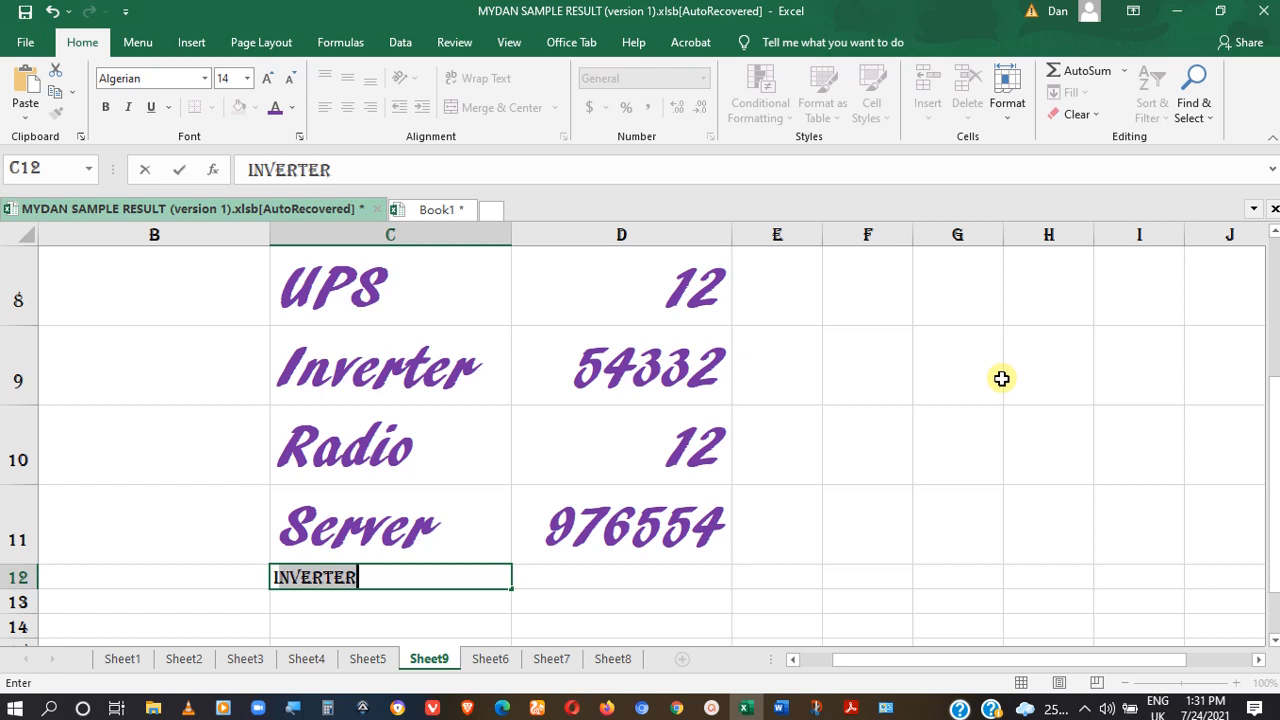
key("Tab")
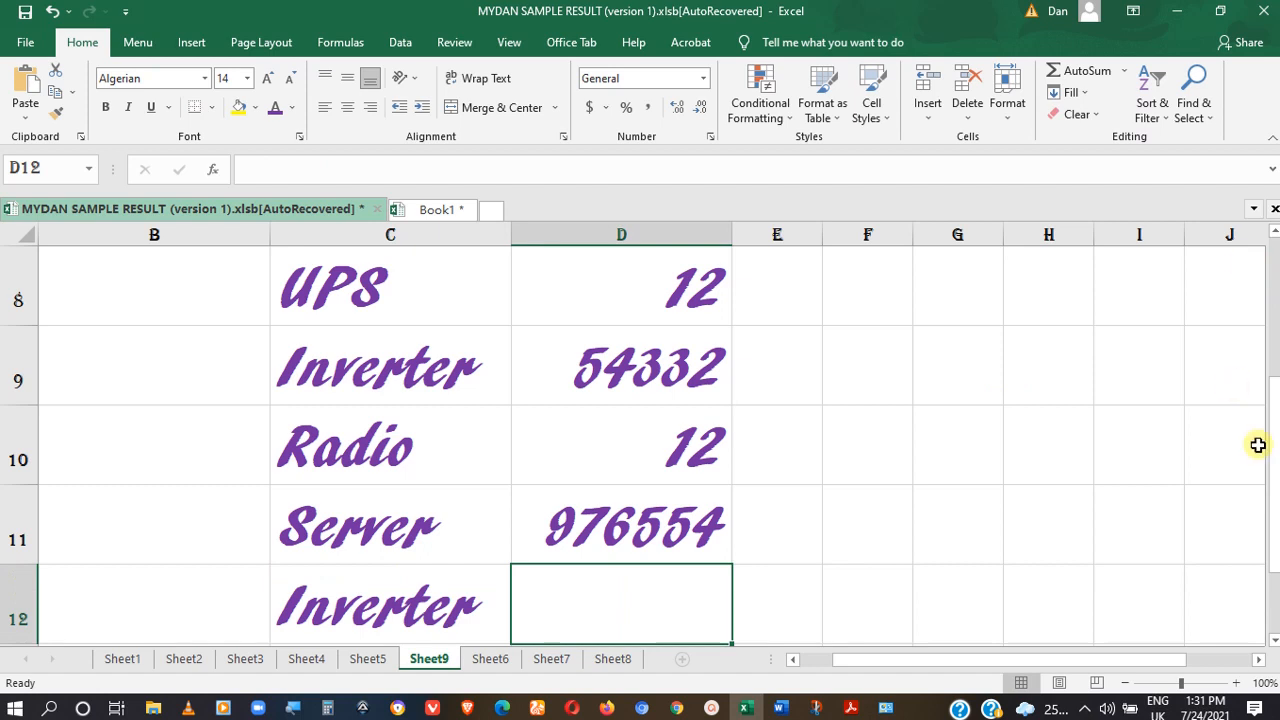
Step: Edit the product name in cell C12 and delete everything after its first letter I
left_click(1274, 634)
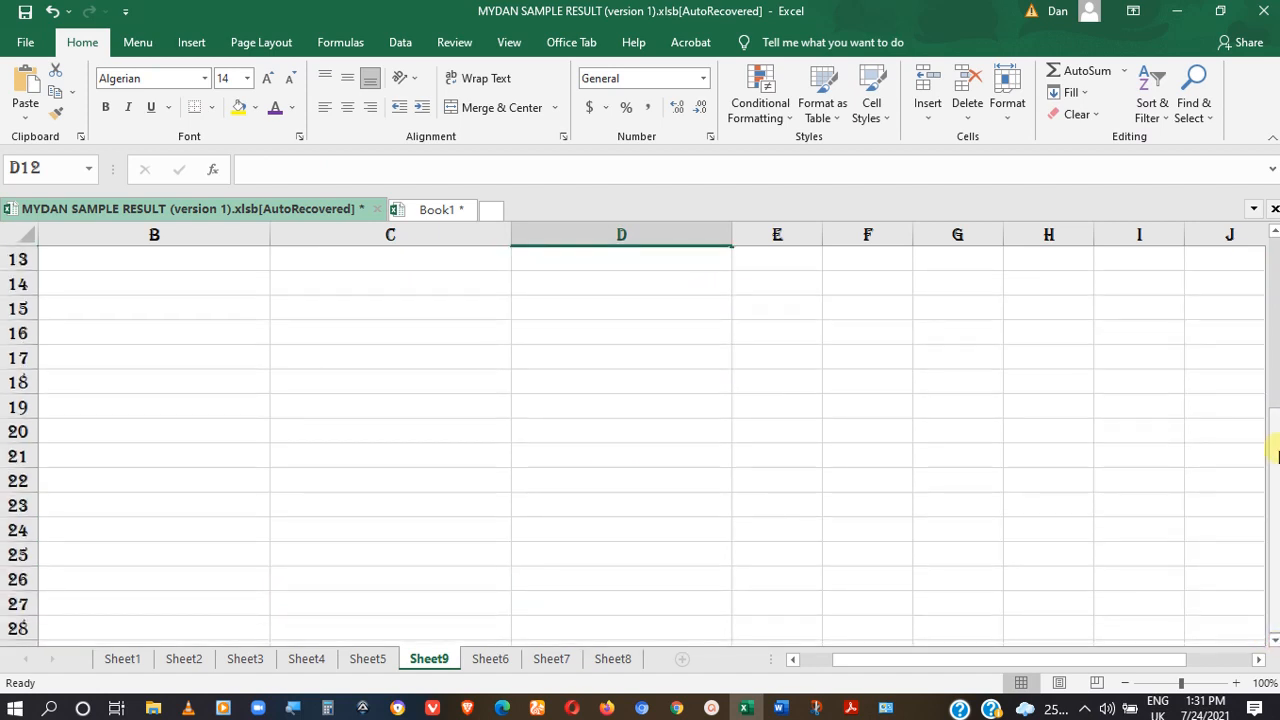
left_click_drag(1277, 455, 1275, 426)
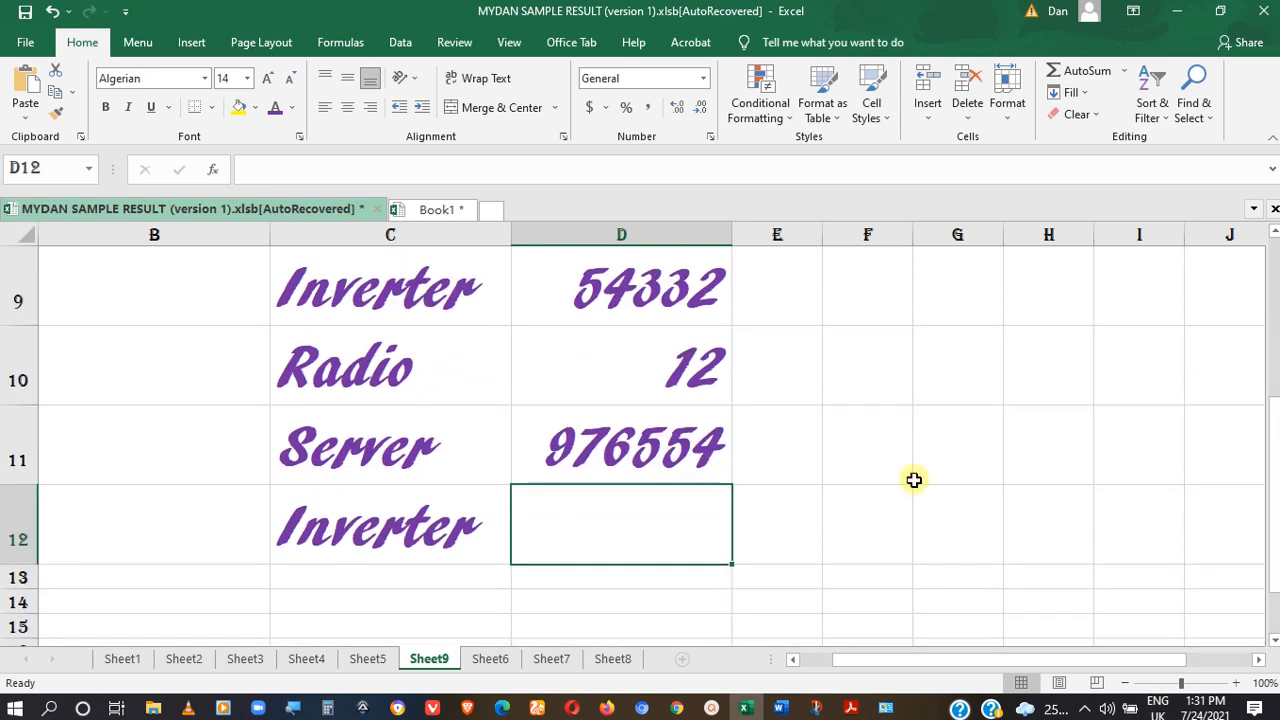
left_click(388, 526)
double_click(354, 523)
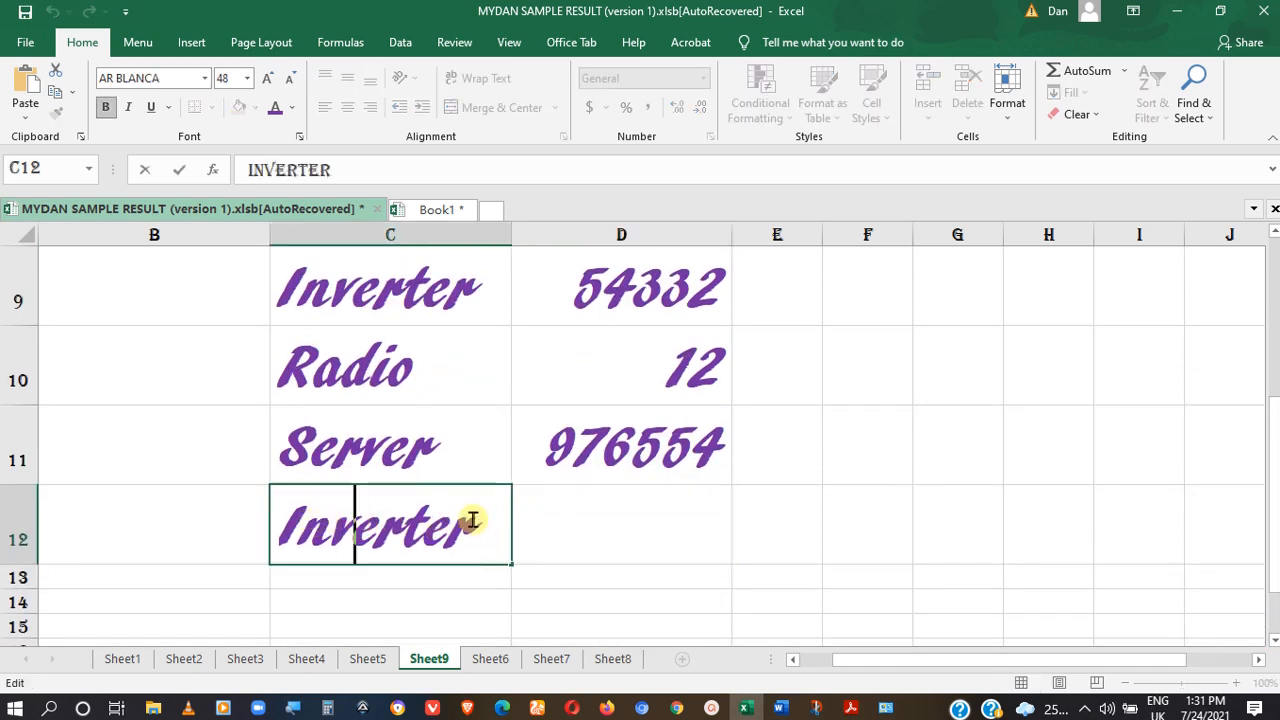
double_click(335, 525)
left_click(493, 535)
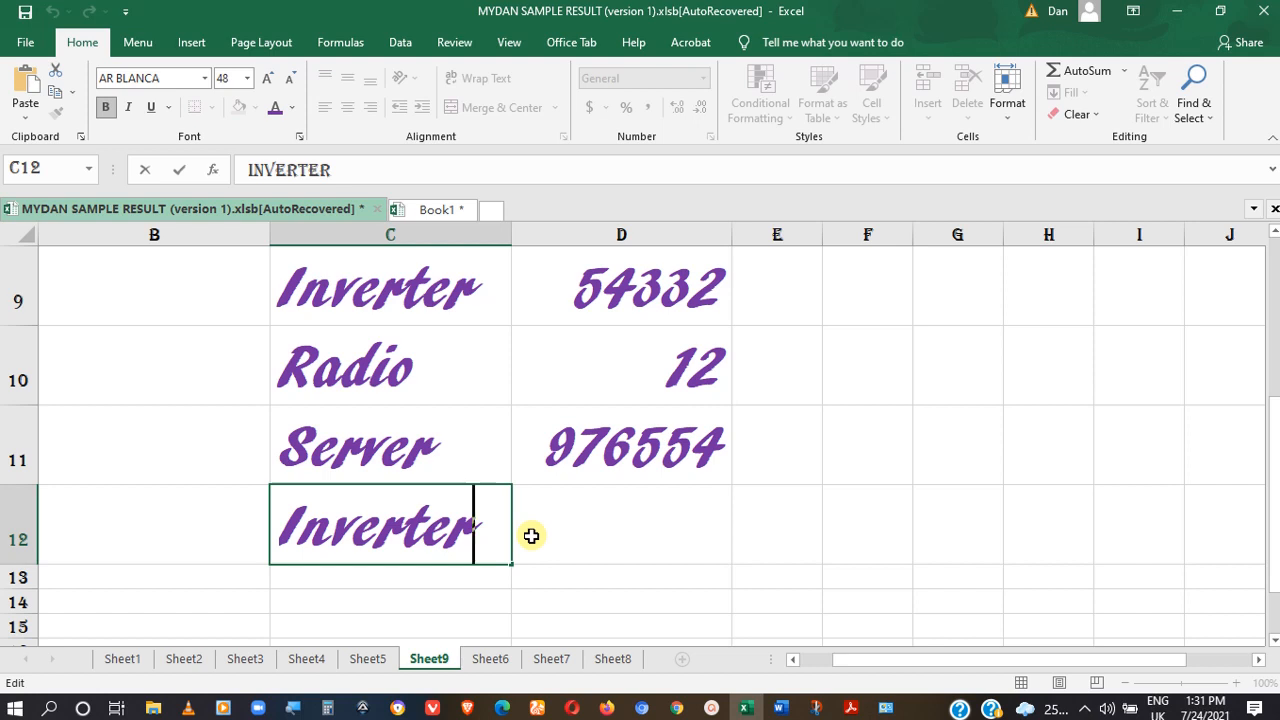
key("BackSpace")
key("BackSpace")
key("BackSpace")
key("BackSpace")
key("BackSpace")
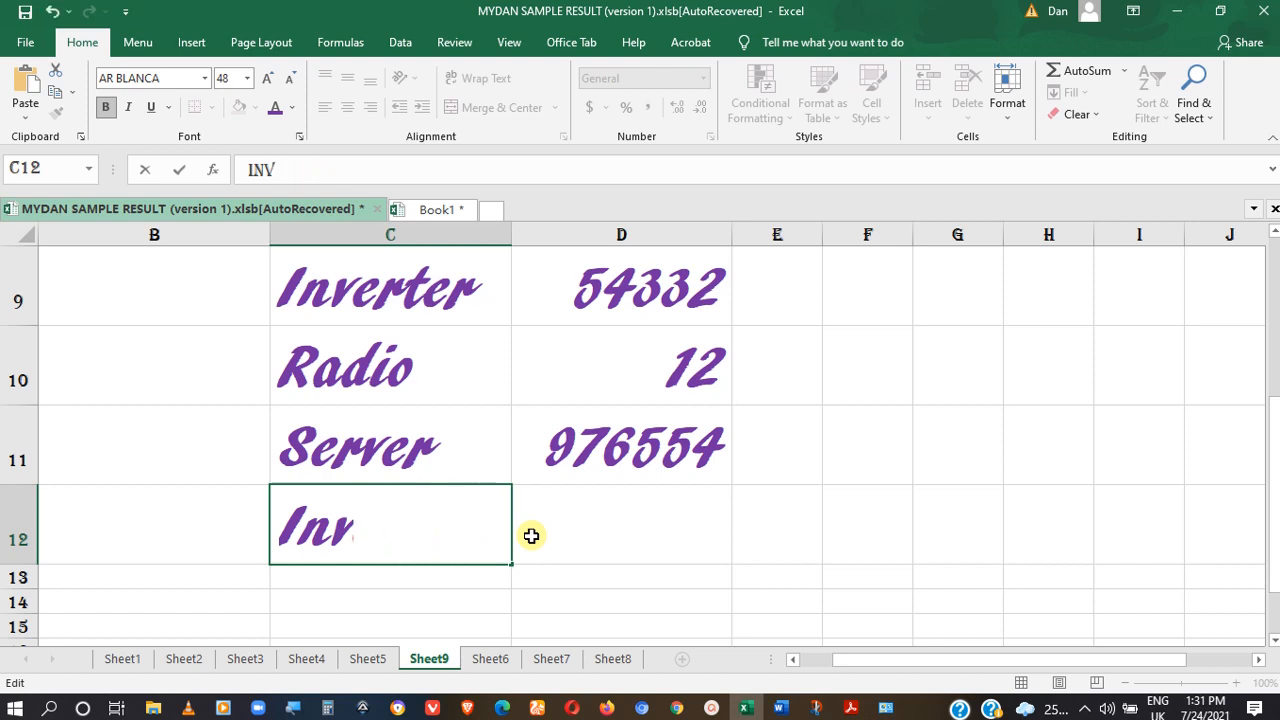
key("BackSpace")
key("BackSpace")
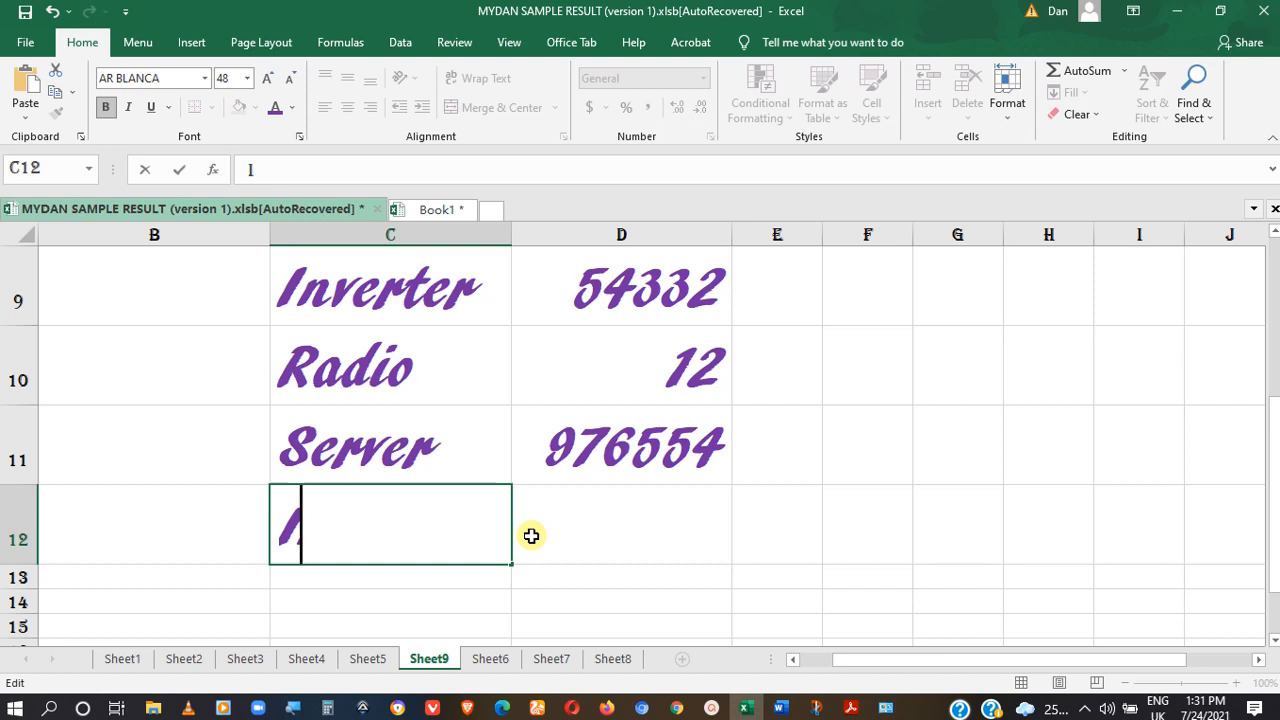
Step: Complete the product name in cell C12 as INTERNET, overriding the AutoComplete suggestion
left_click(281, 163)
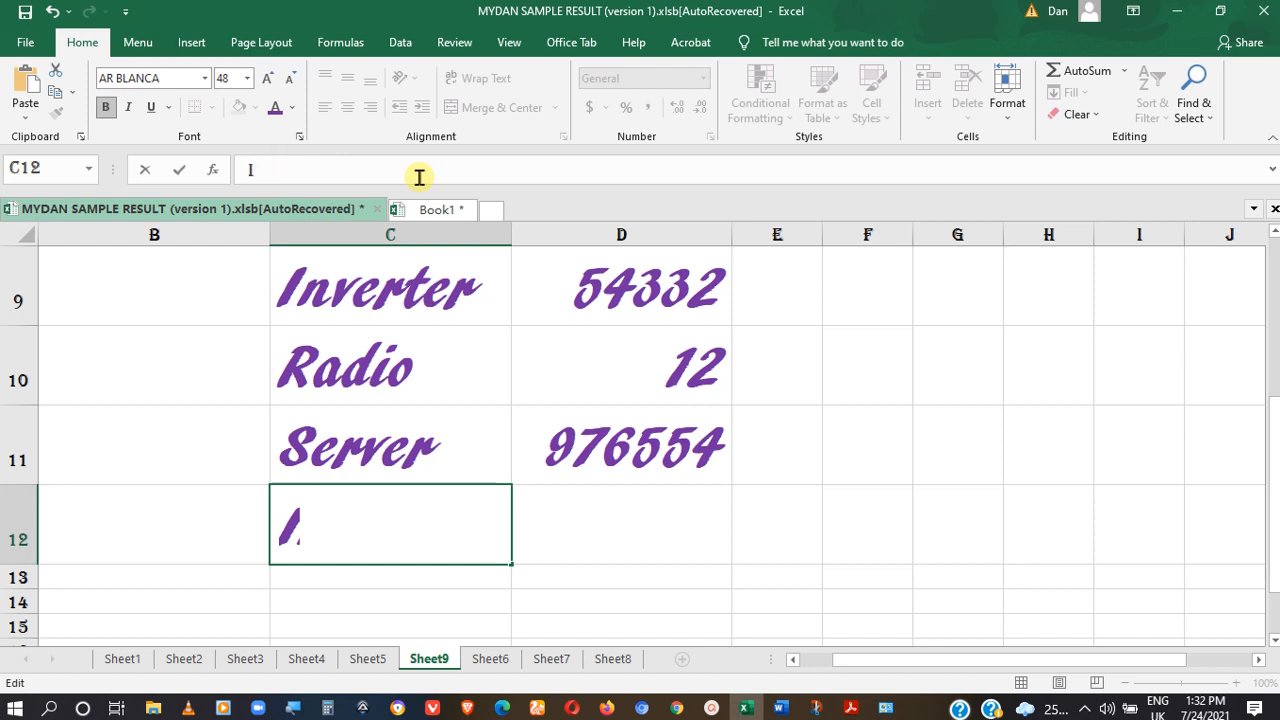
type("n")
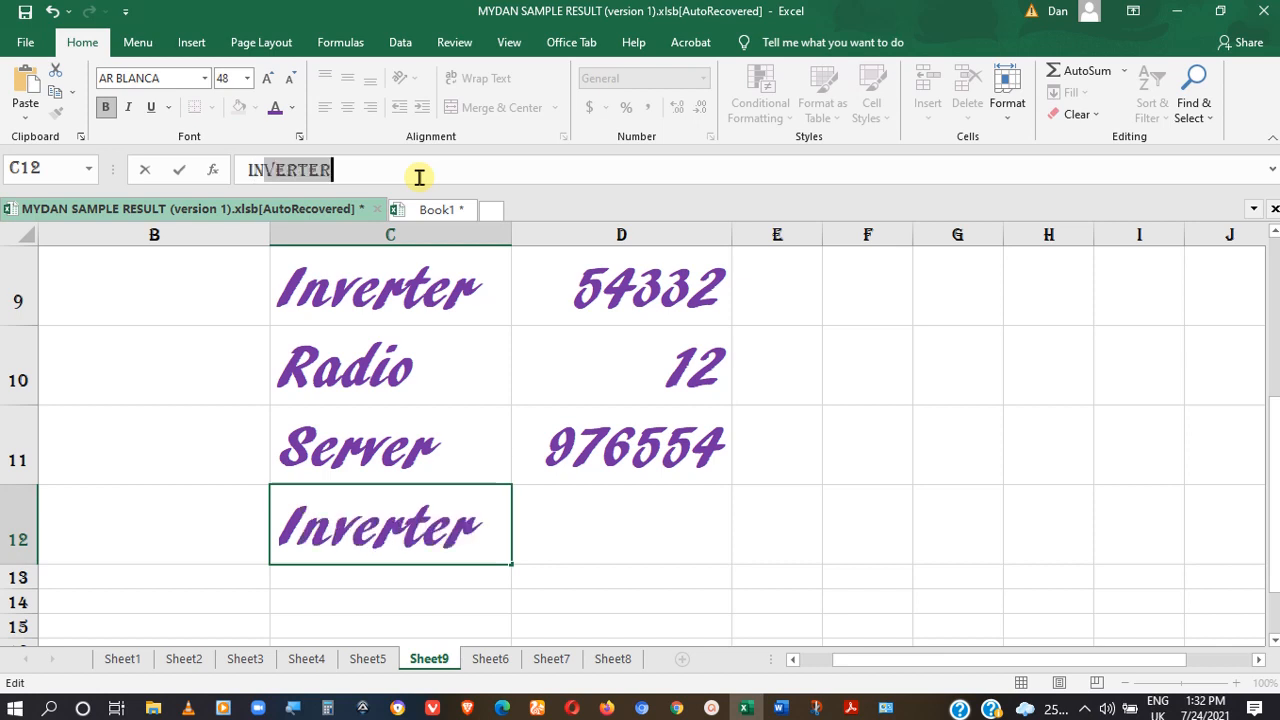
type("terne")
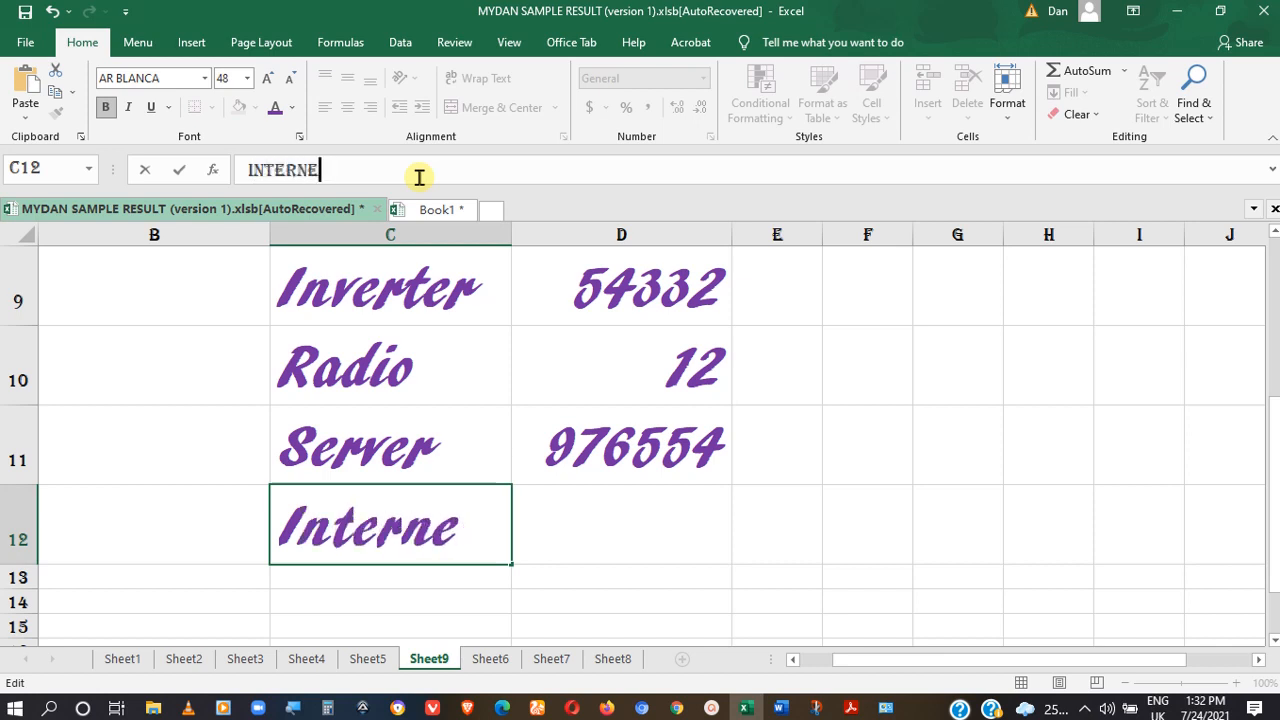
type("t")
key("Return")
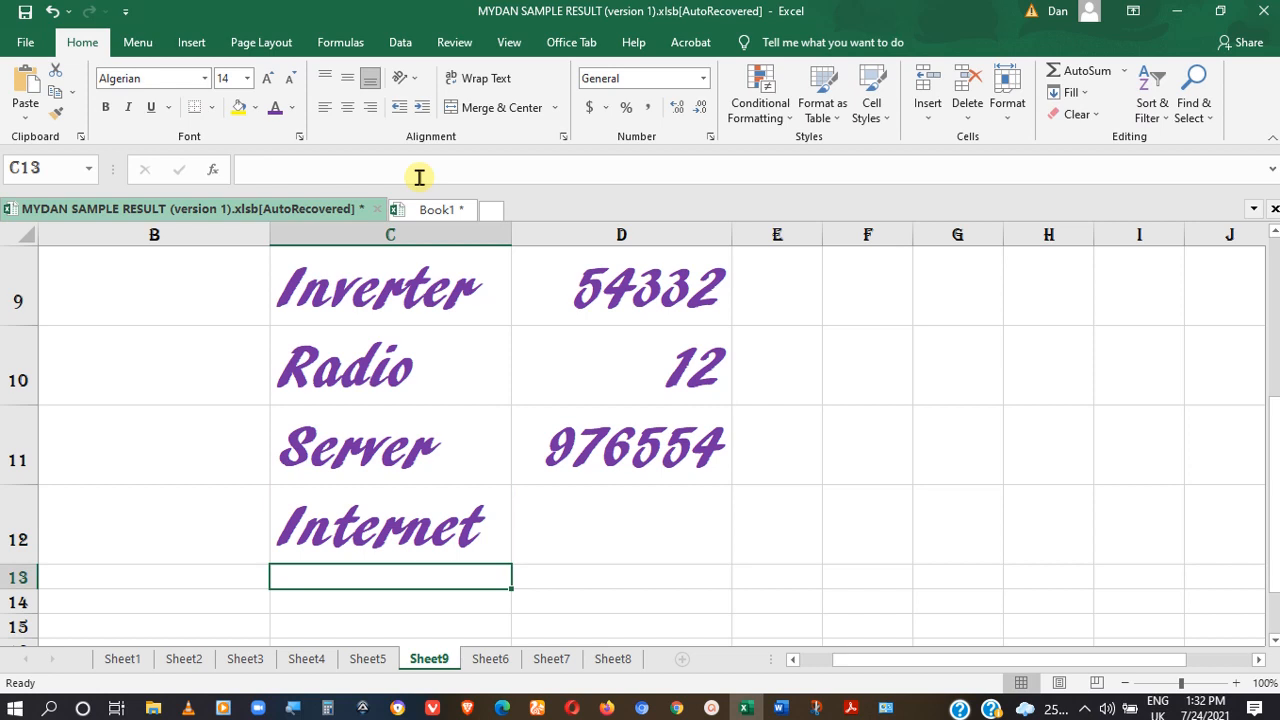
Step: Enter INVERTER in cell C13 by accepting the AutoComplete suggestion after INV
type("I")
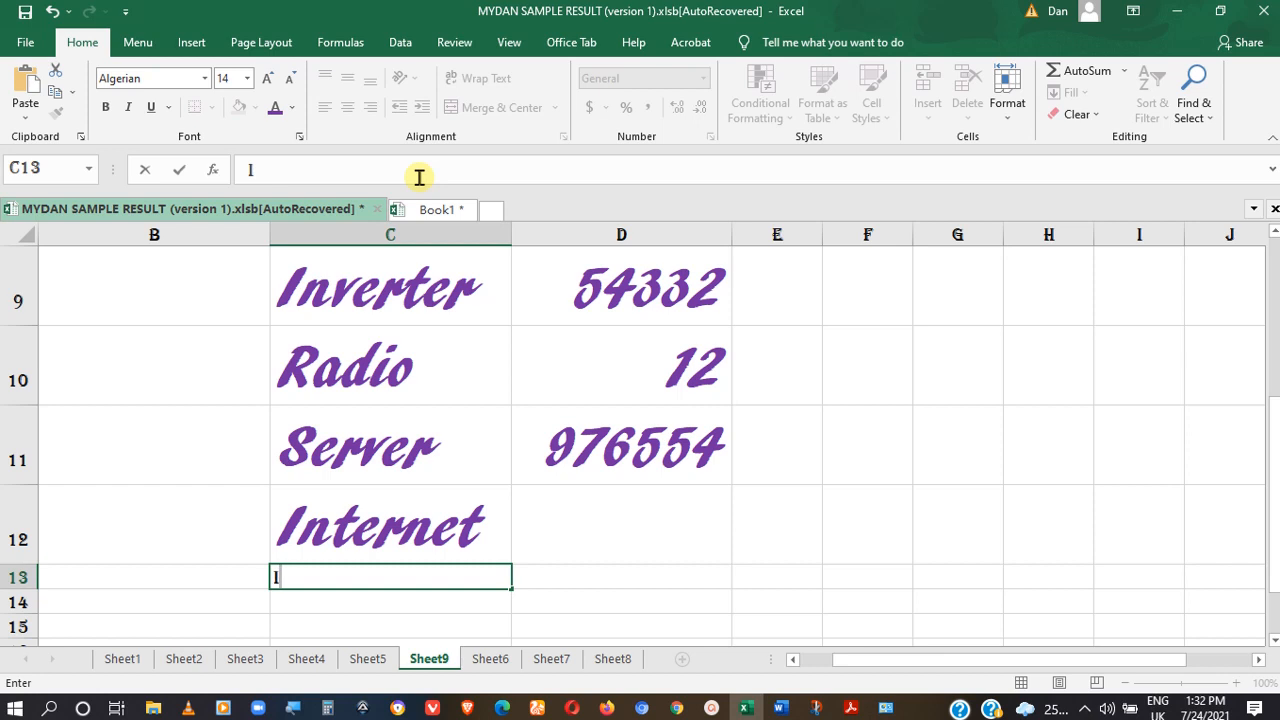
type("N")
type("V")
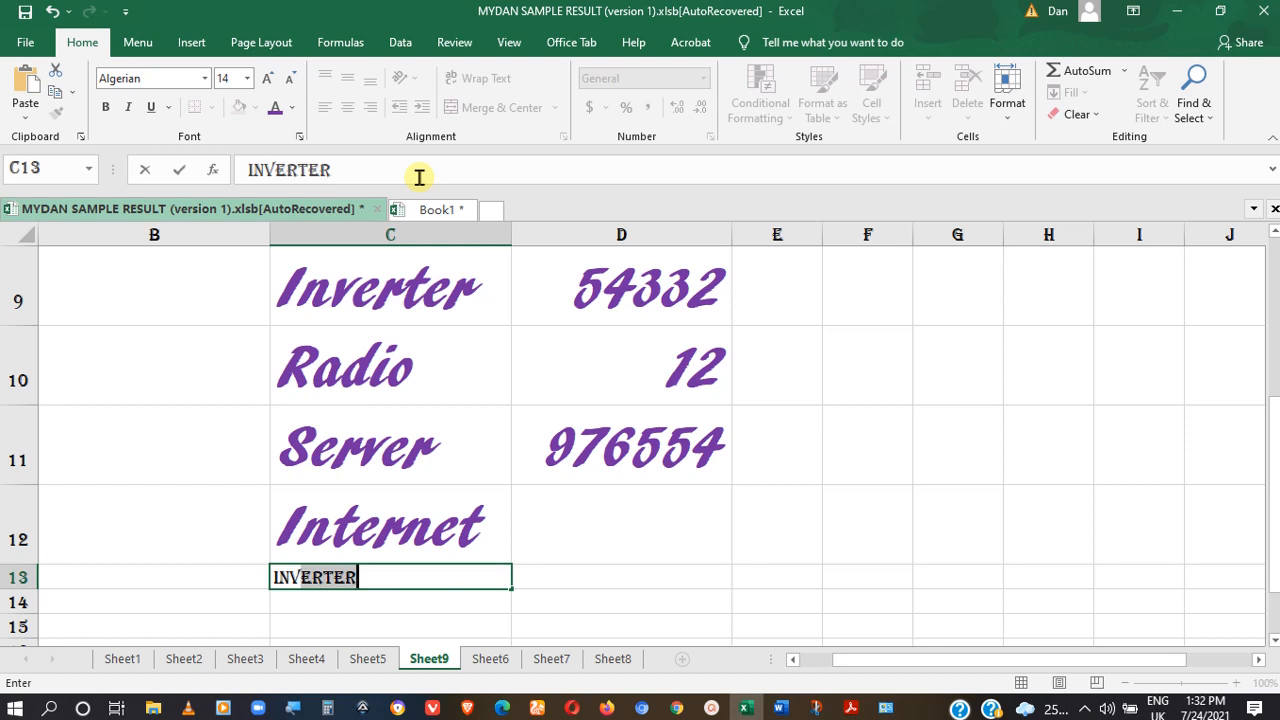
key("Return")
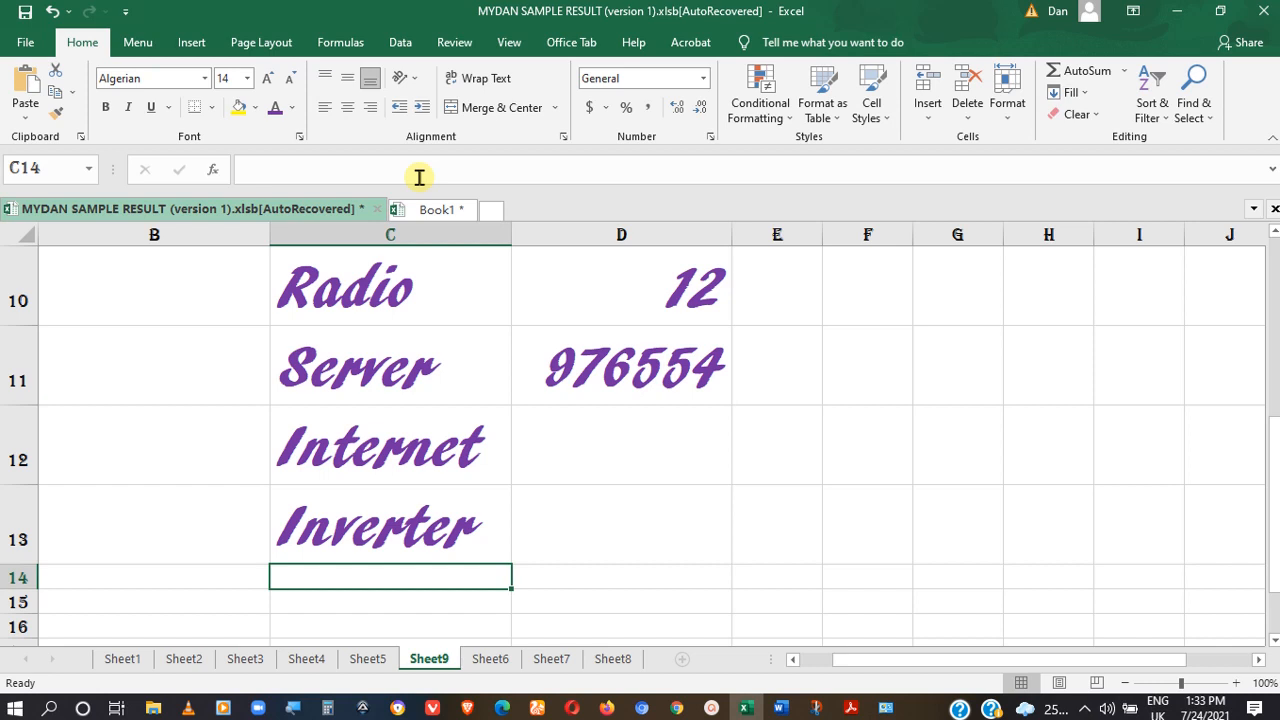
Step: Change the Server price in cell D11 to 9754 by removing digits from its middle
double_click(626, 366)
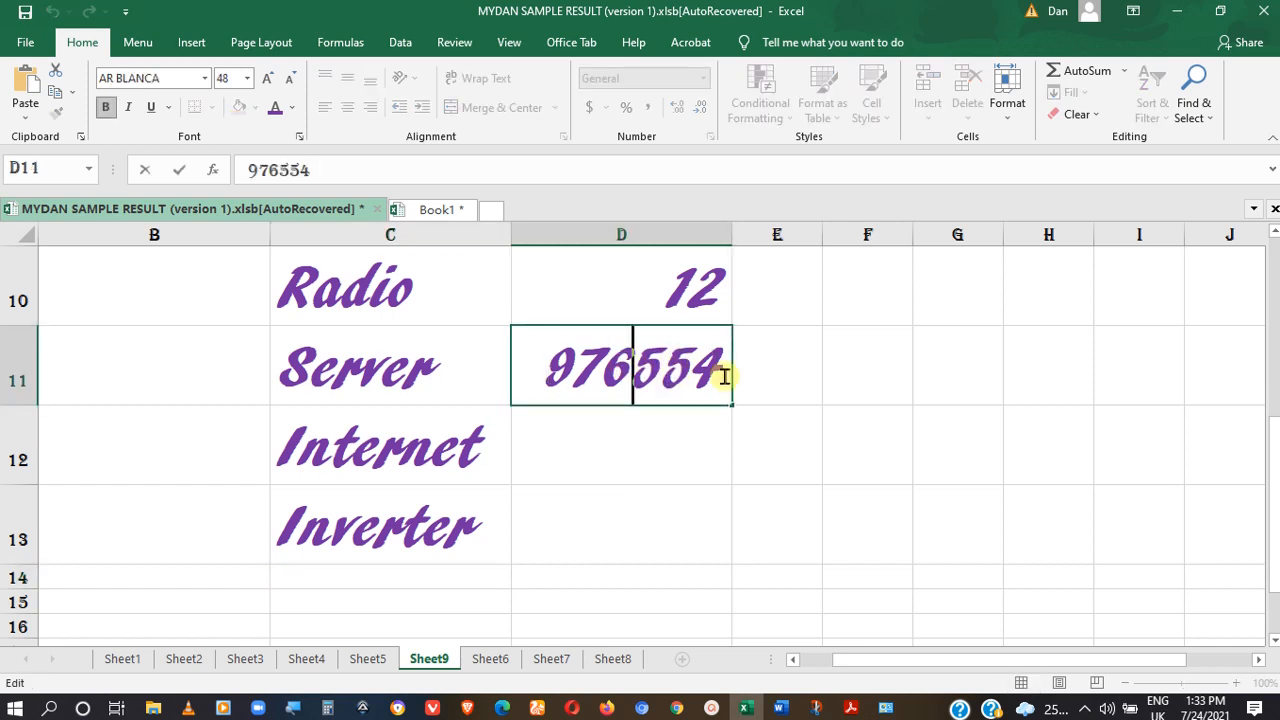
key("BackSpace")
key("Delete")
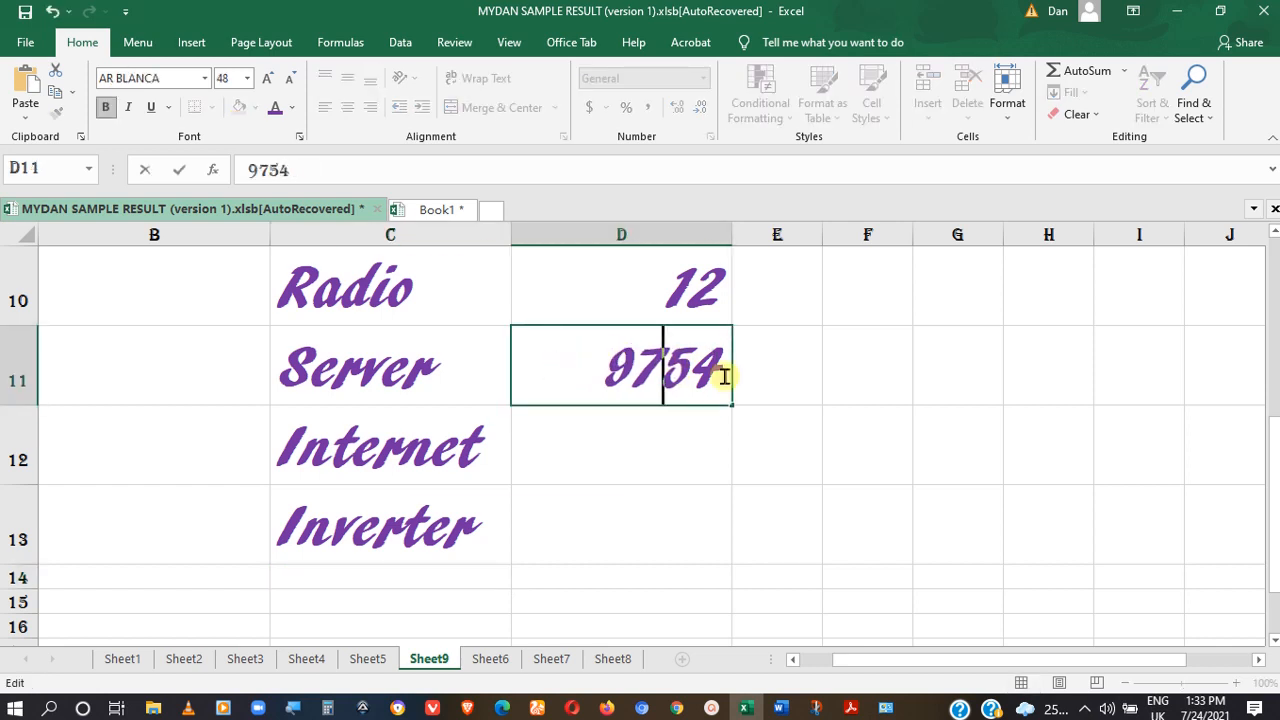
key("Return")
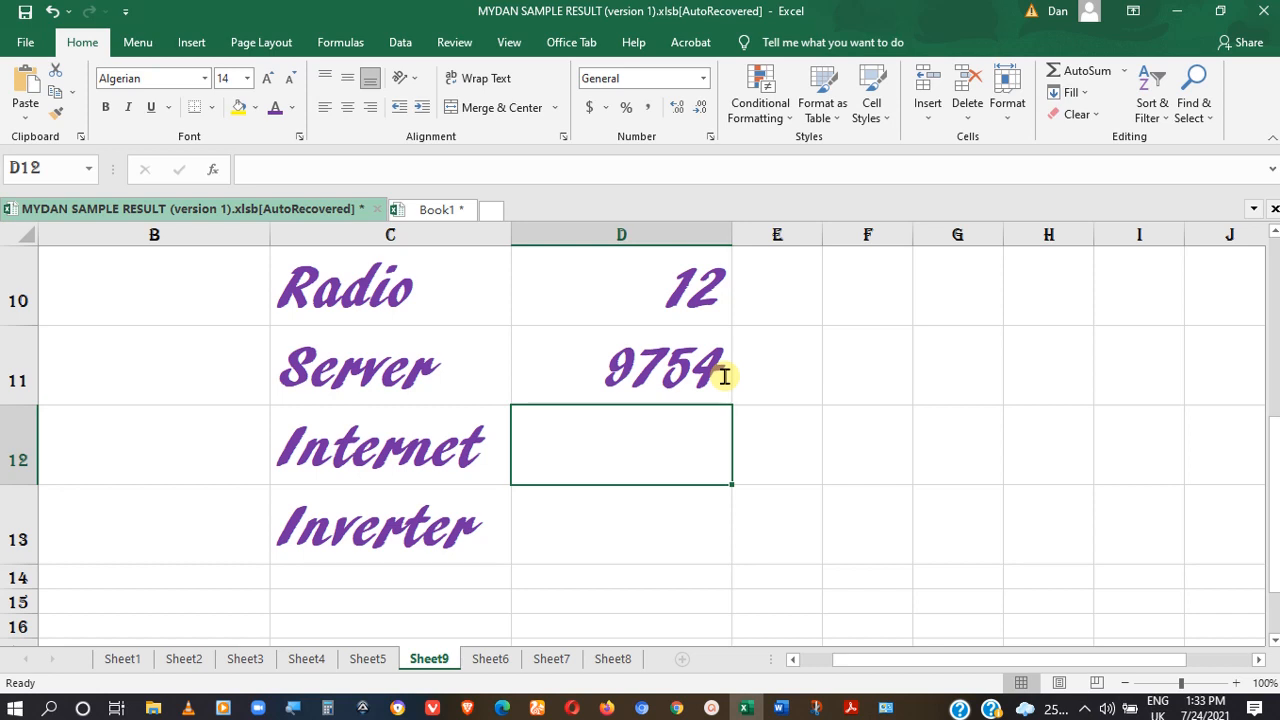
Step: Clear the product name in cell C13 and choose Printer from the pick list of existing column entries
left_click(338, 530)
key("Delete")
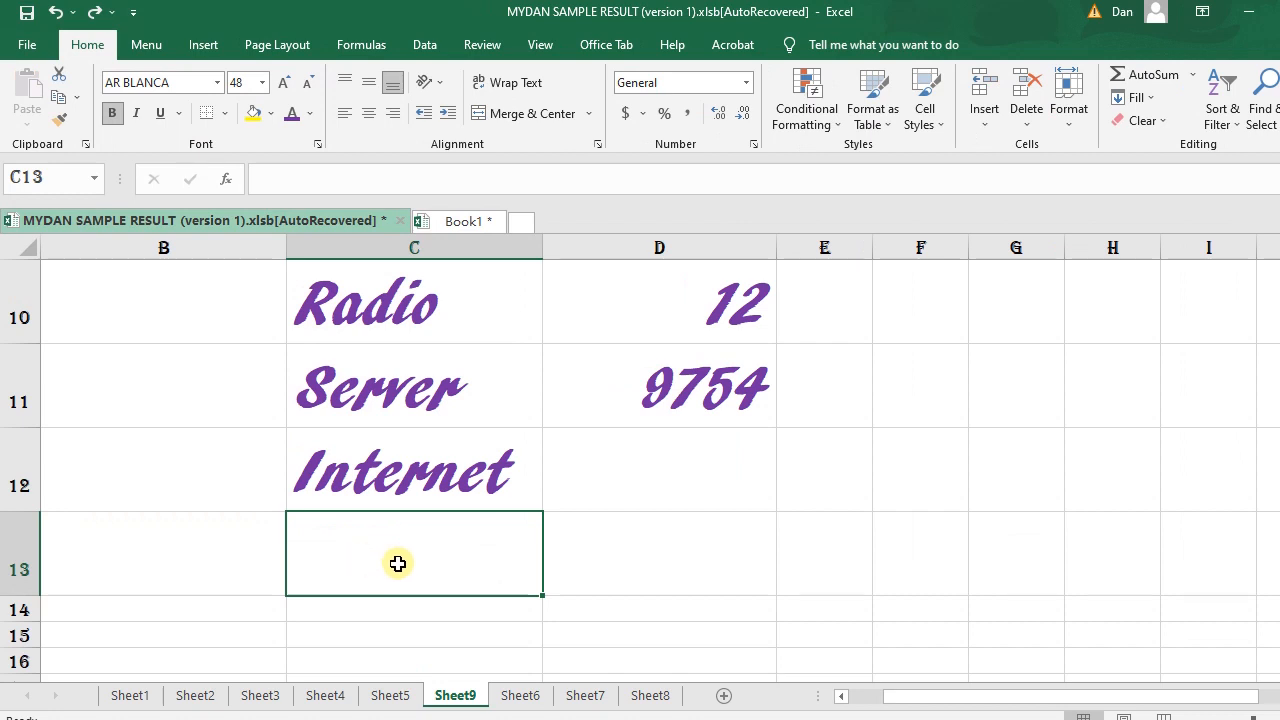
right_click(398, 564)
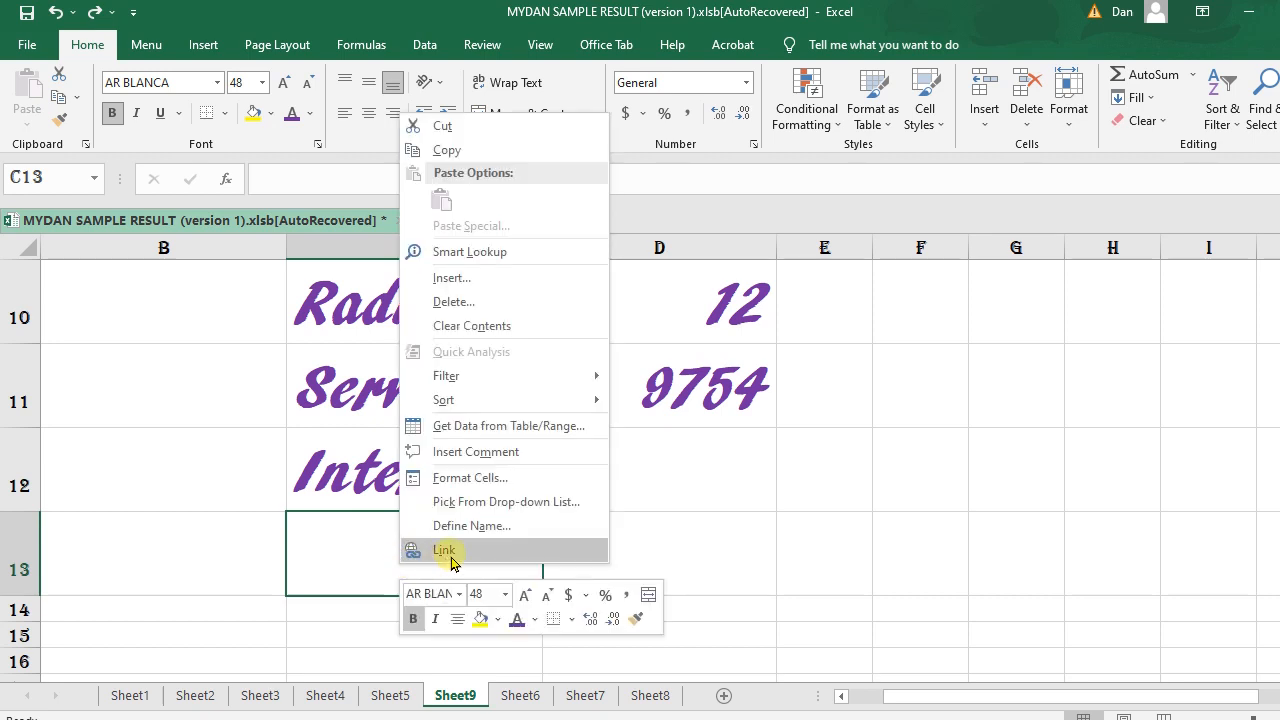
left_click(570, 505)
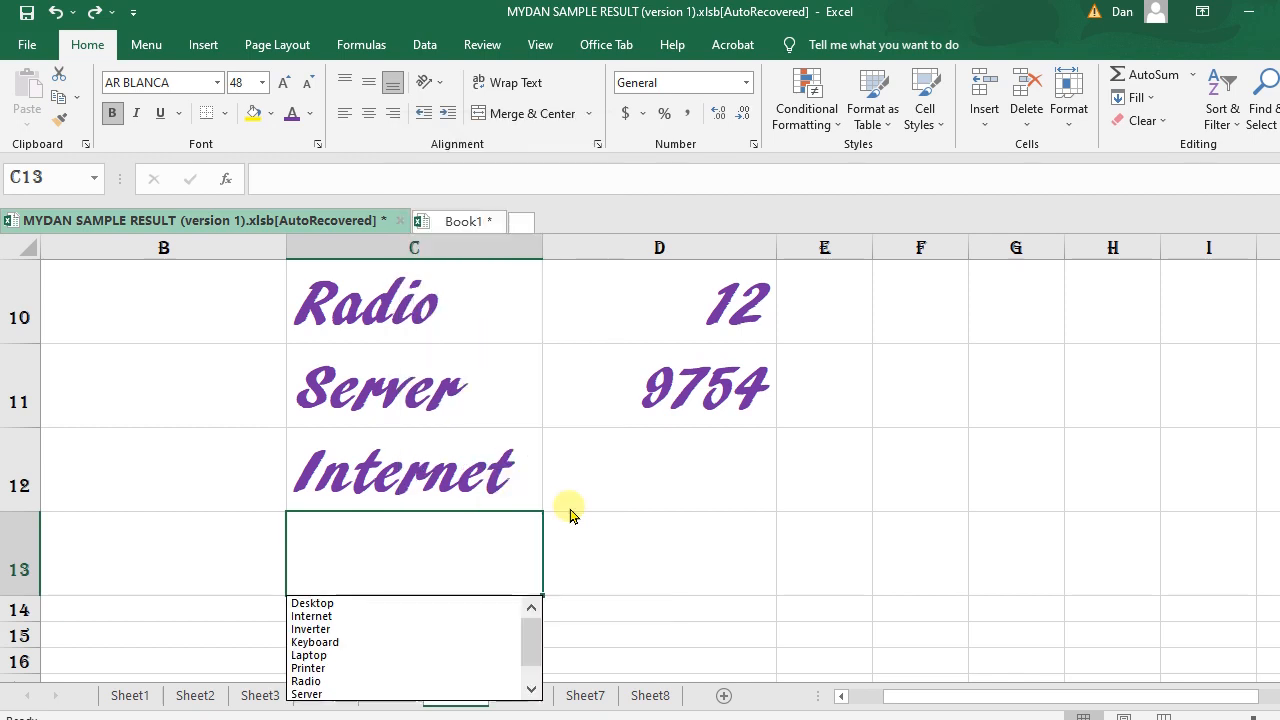
left_click(314, 669)
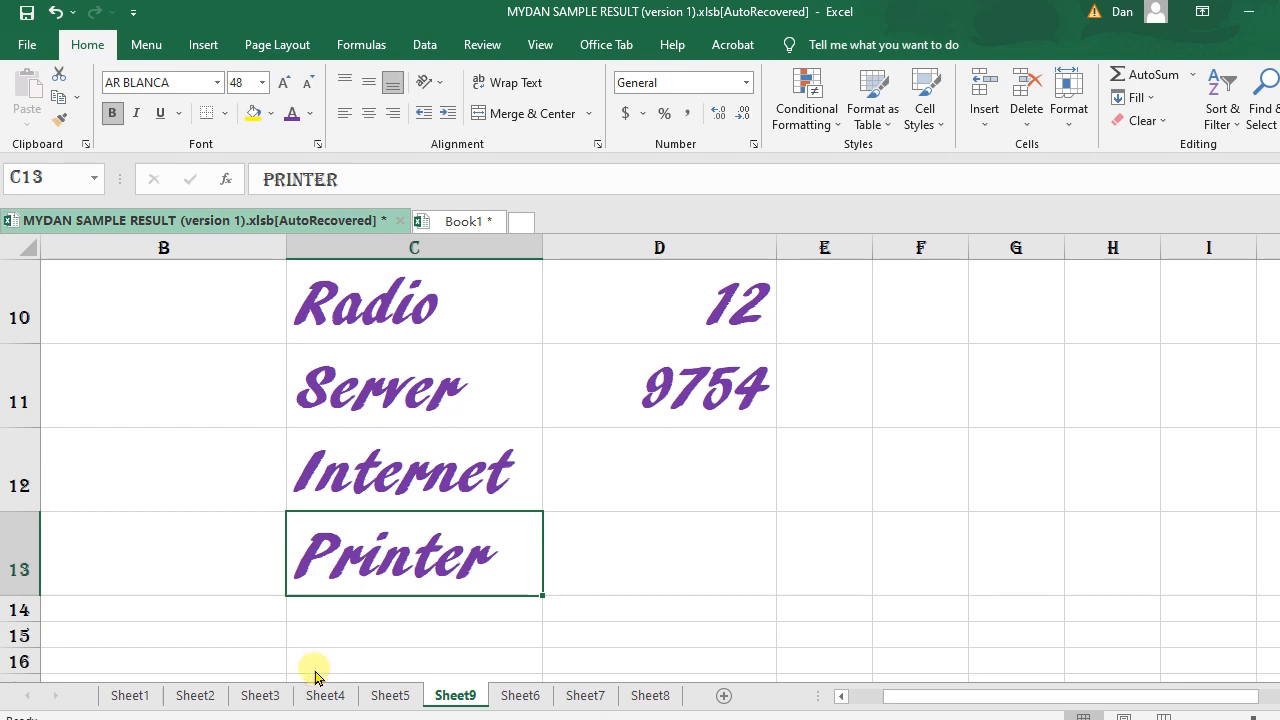
Step: Check the pick list of existing column entries for the empty price cell D12 and close it
left_click(688, 481)
right_click(691, 479)
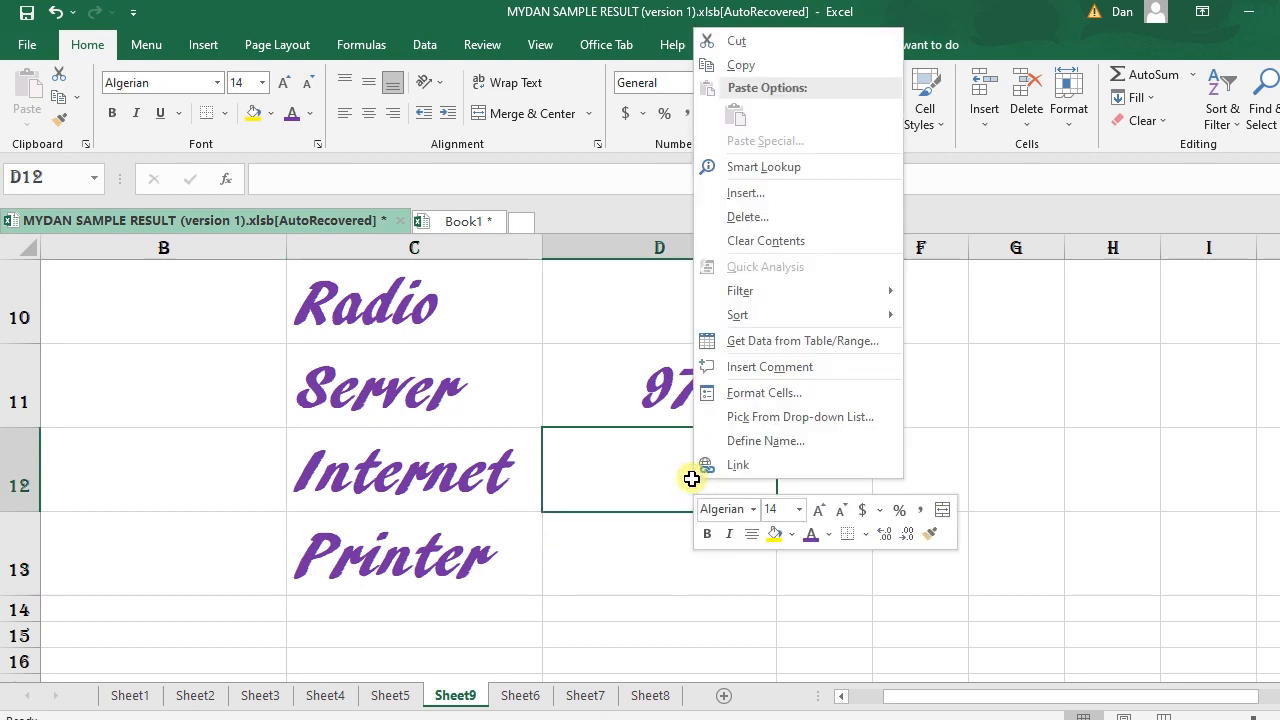
left_click(785, 416)
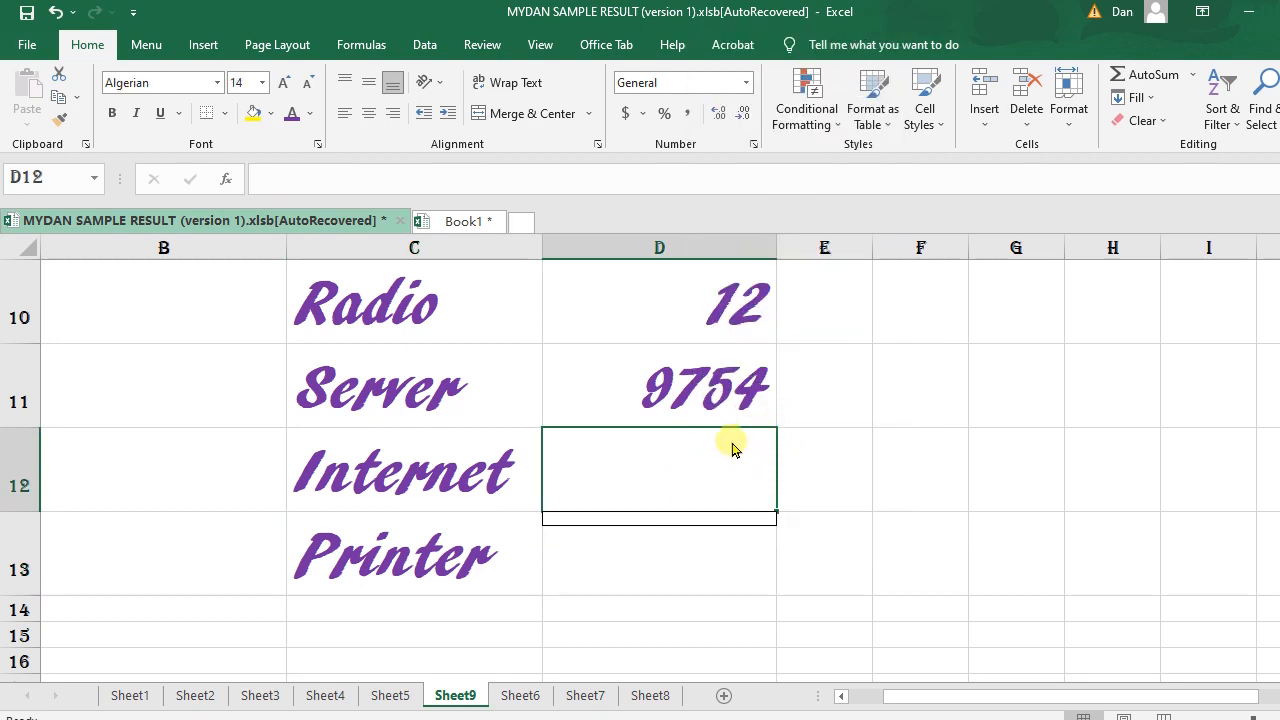
left_click(665, 462)
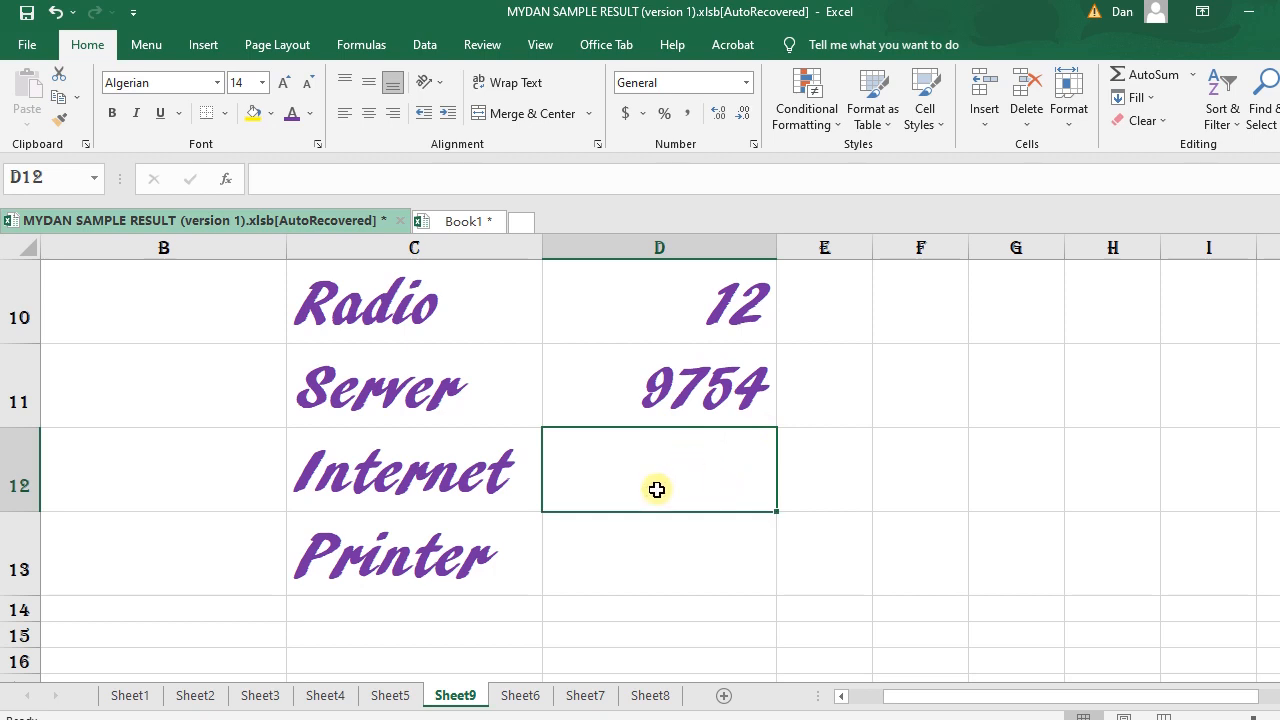
Step: Enter the mixed text and number value SYFDH3254 in cell D12 beside Internet
type("SYFDH")
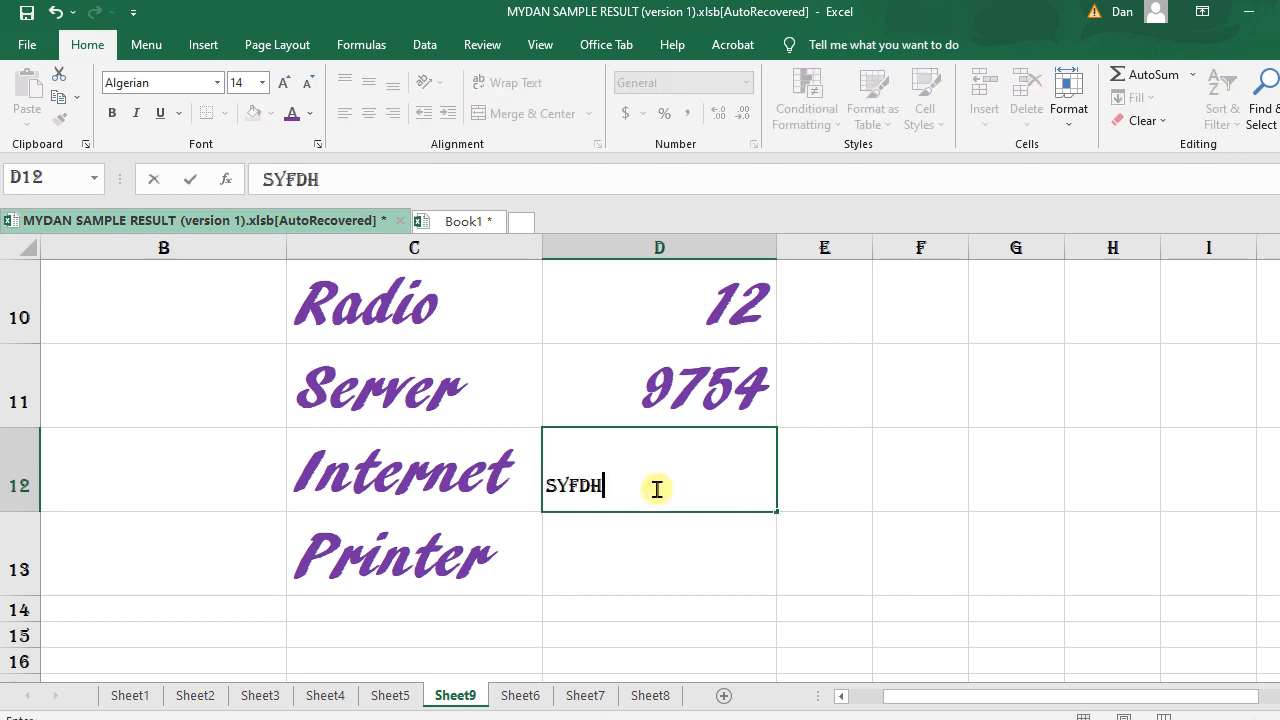
type("3254")
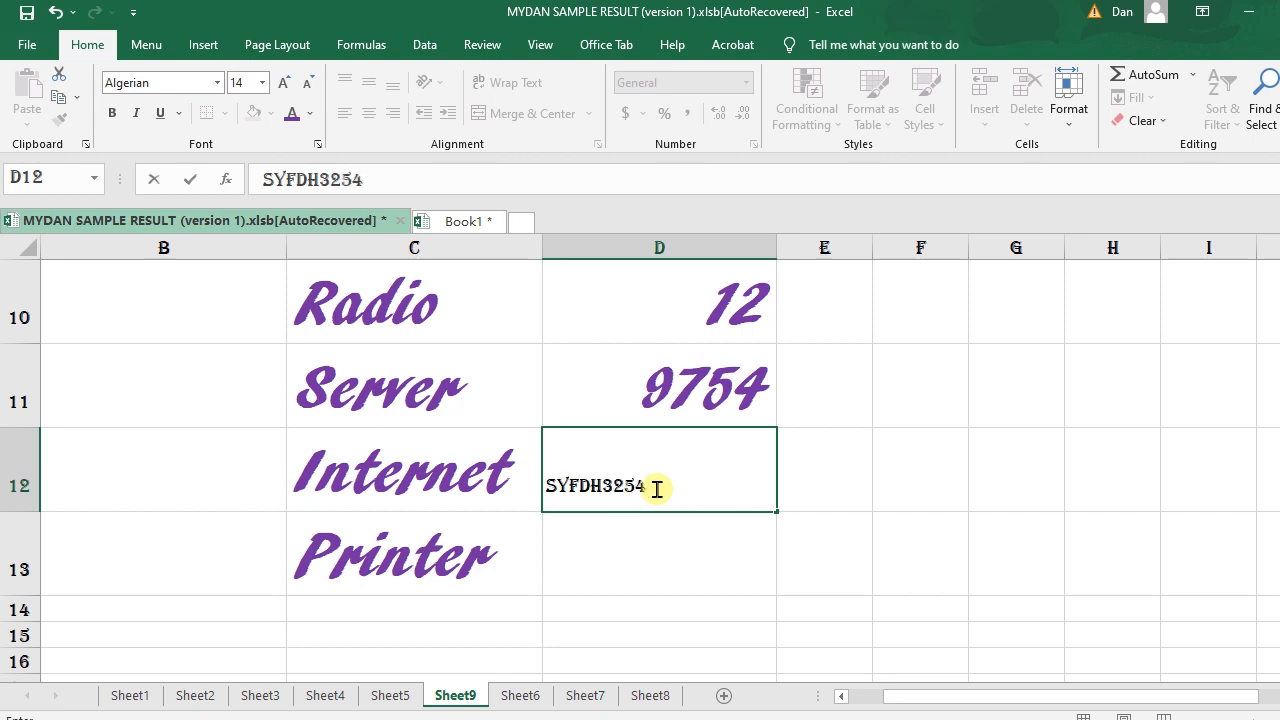
key("Return")
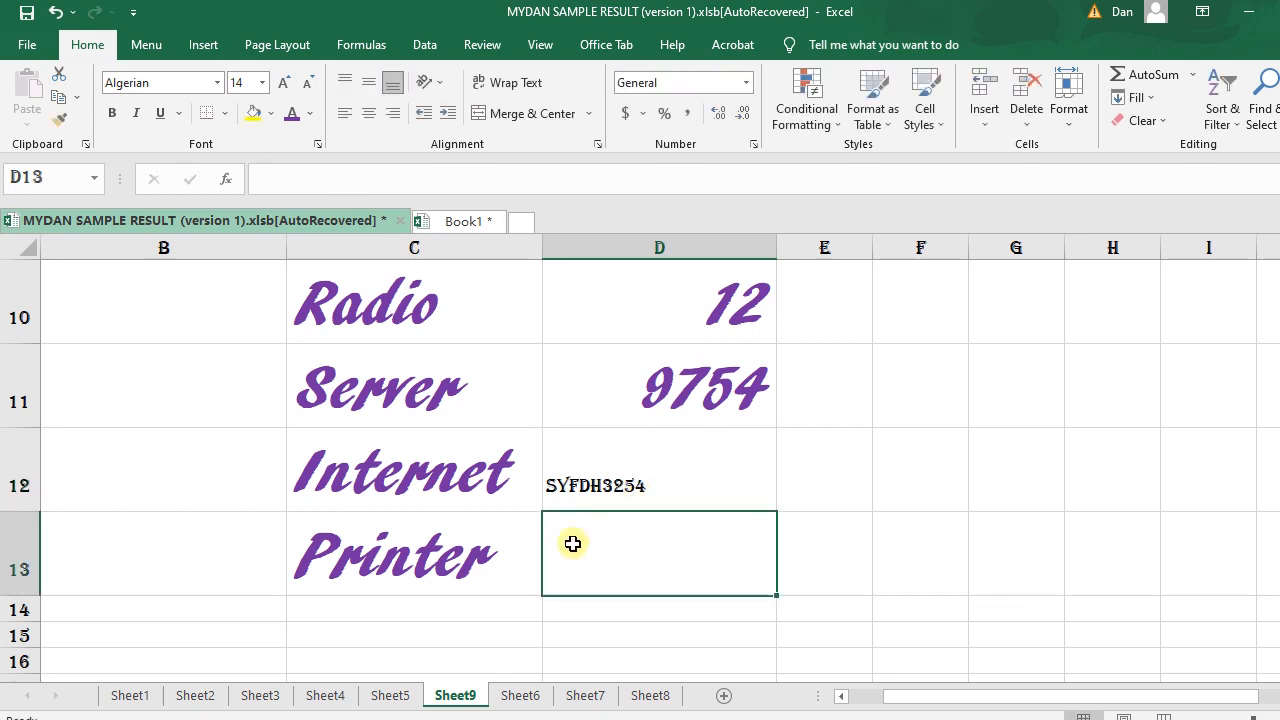
Step: Open the pick list of existing column entries for cell D13 beside Printer
right_click(638, 582)
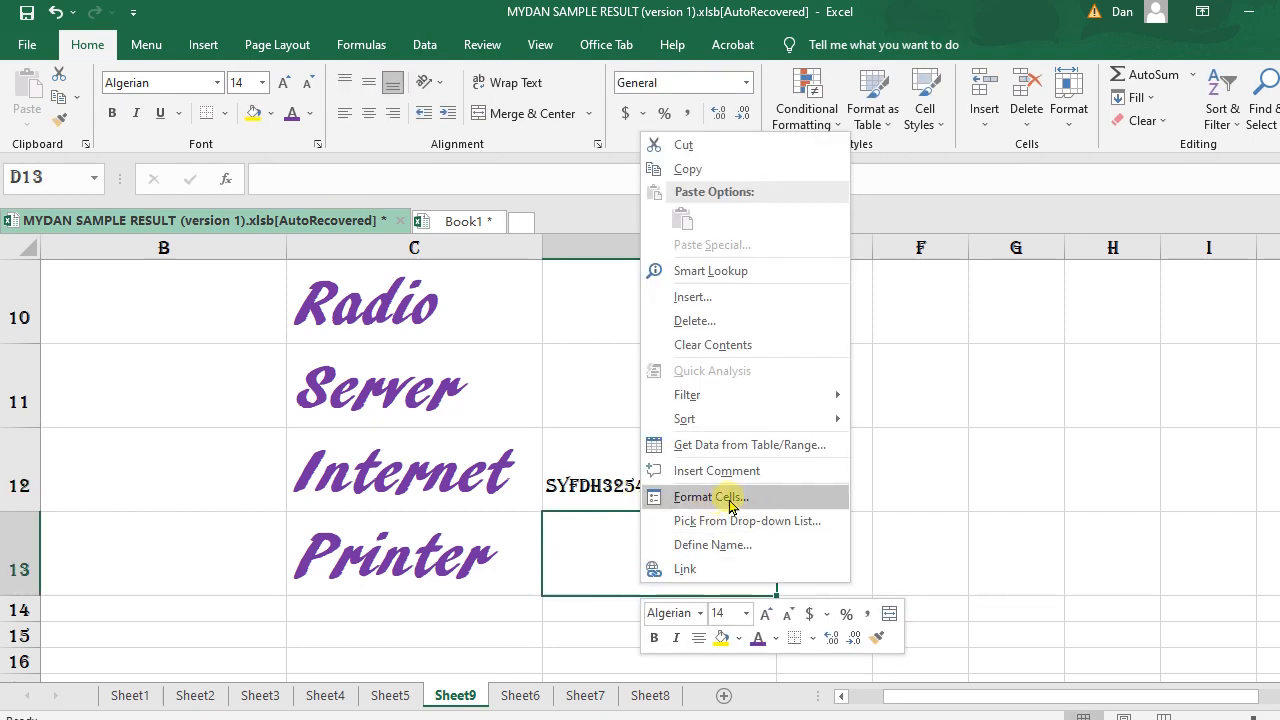
left_click(783, 521)
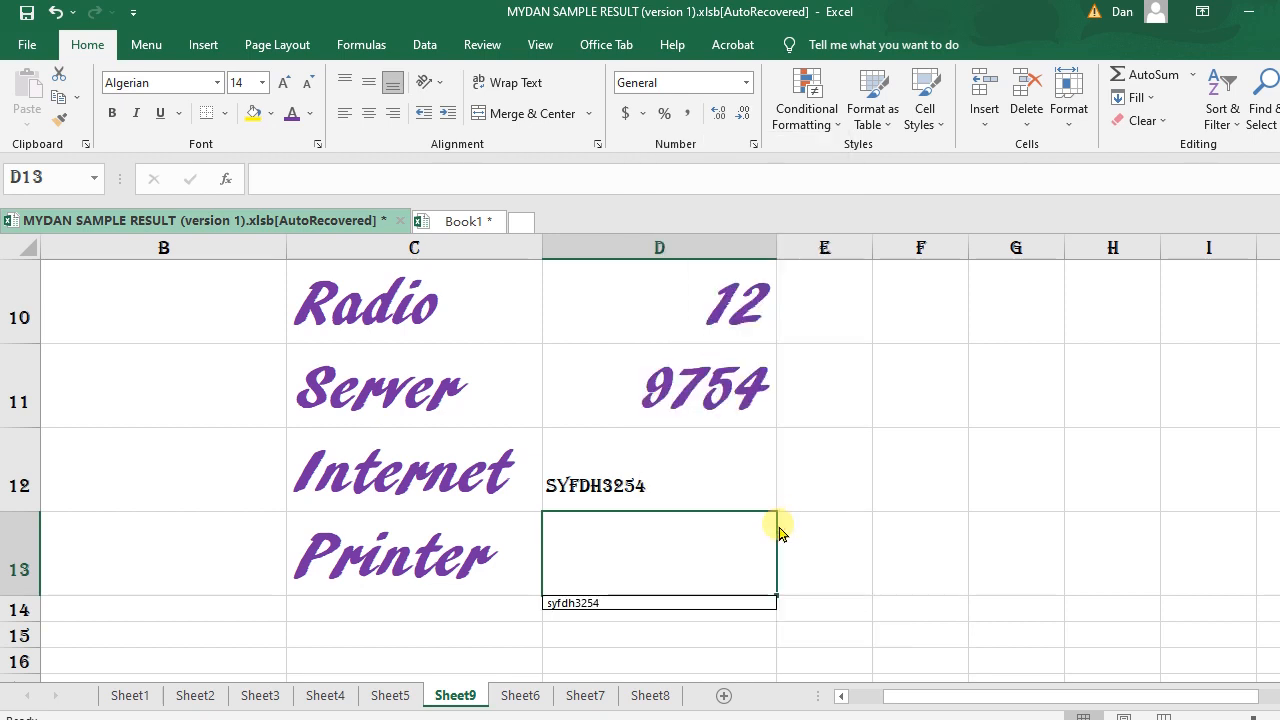